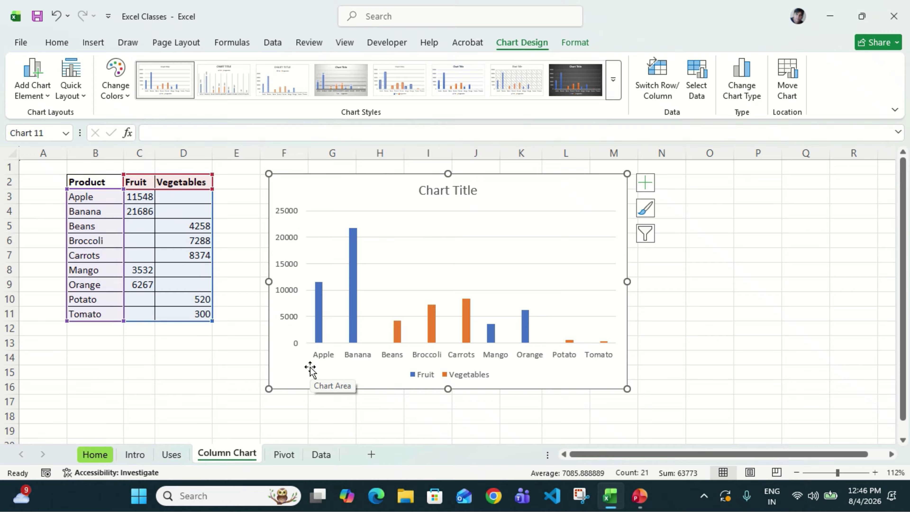
Replace the column chart's placeholder title with "Product Details"
click(451, 193)
click(450, 192)
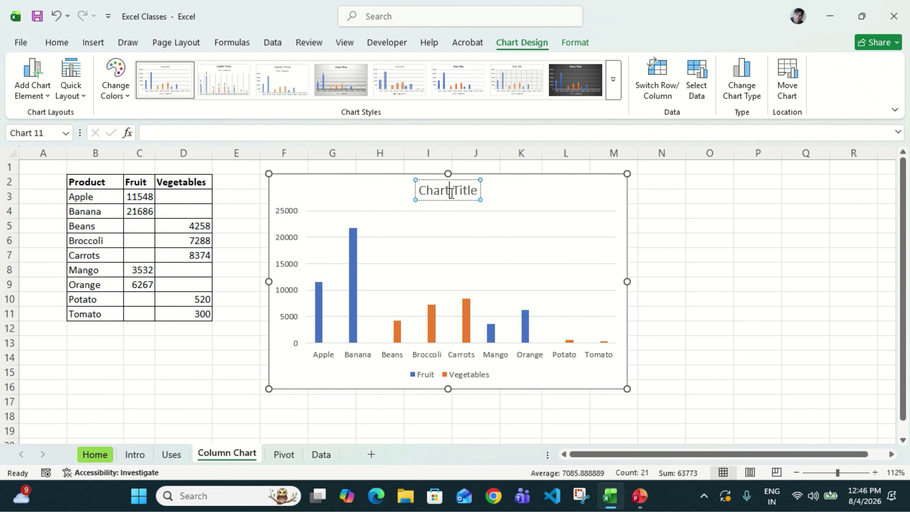
triple_click(451, 194)
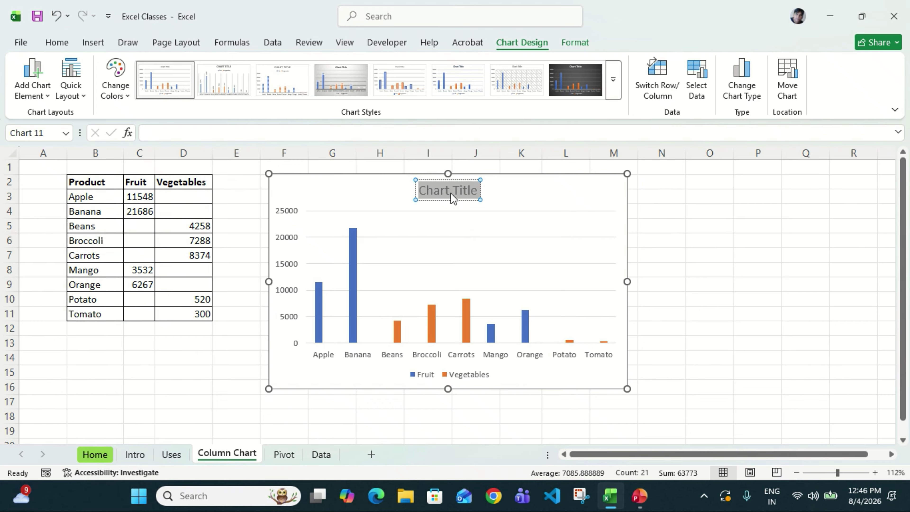
text(Produc)
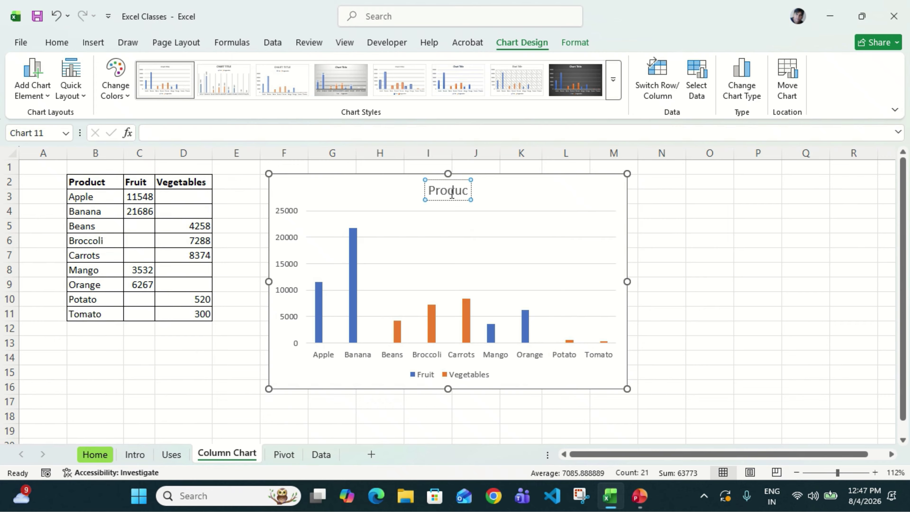
text(t Details)
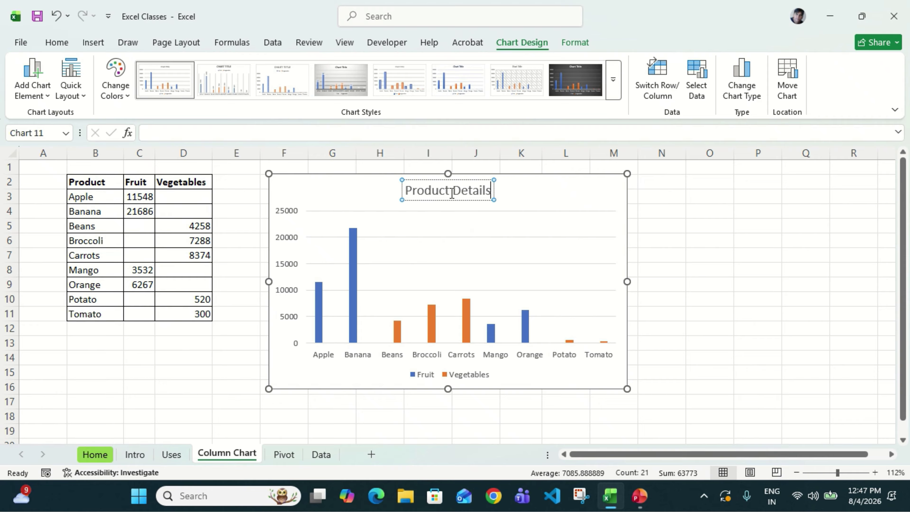
click(675, 242)
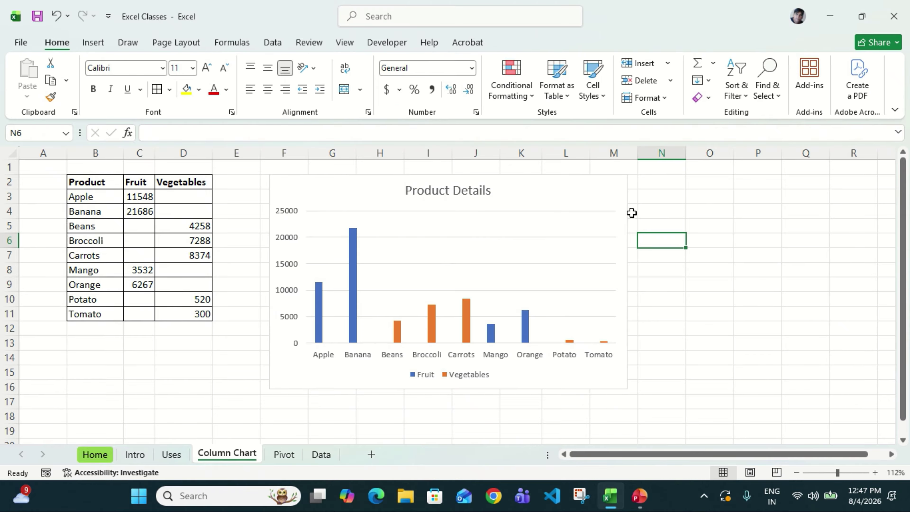
Examine the chart's design and format options, including the full gallery of available chart styles
click(606, 189)
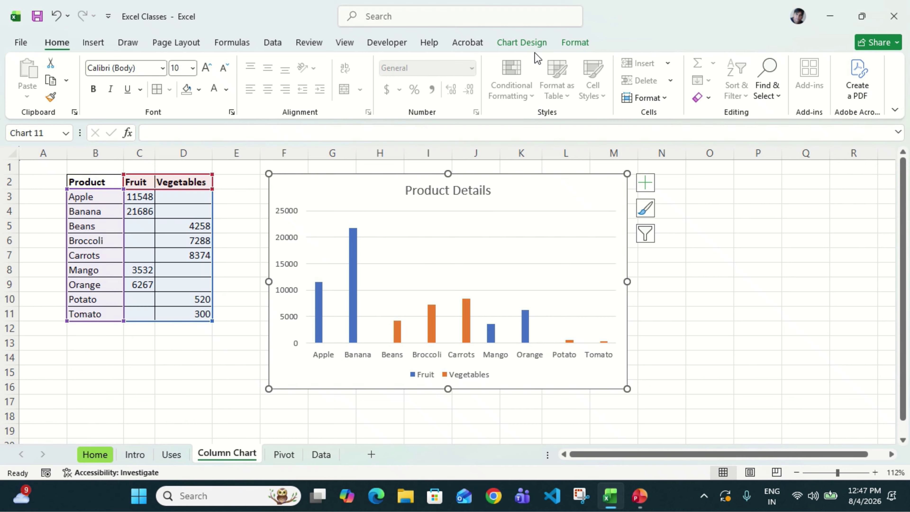
click(535, 46)
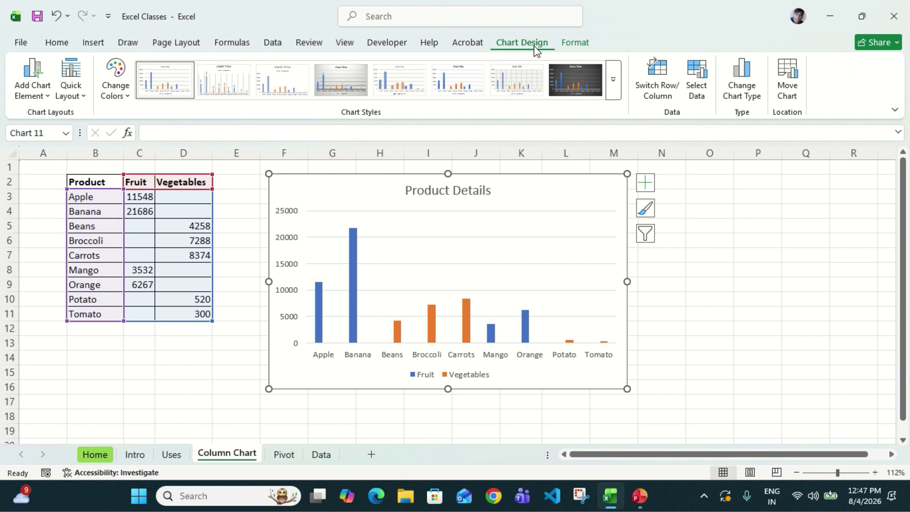
click(581, 44)
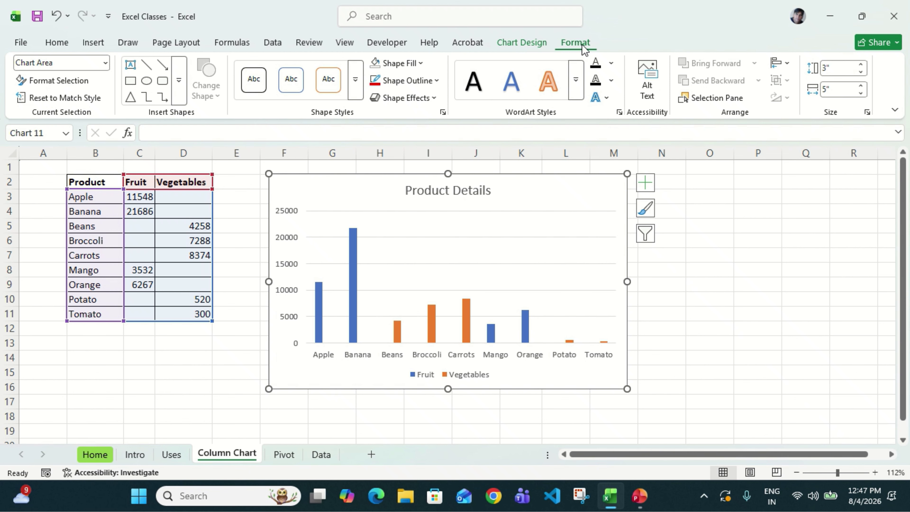
click(523, 40)
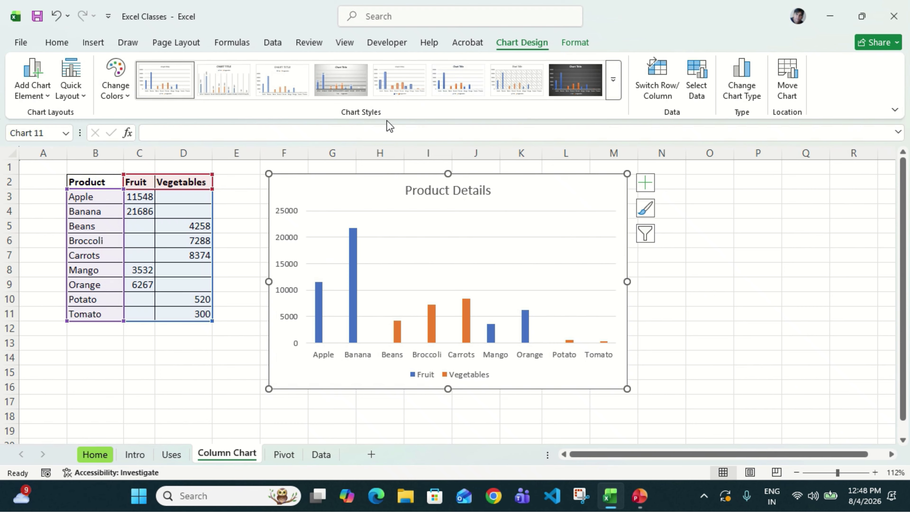
click(614, 91)
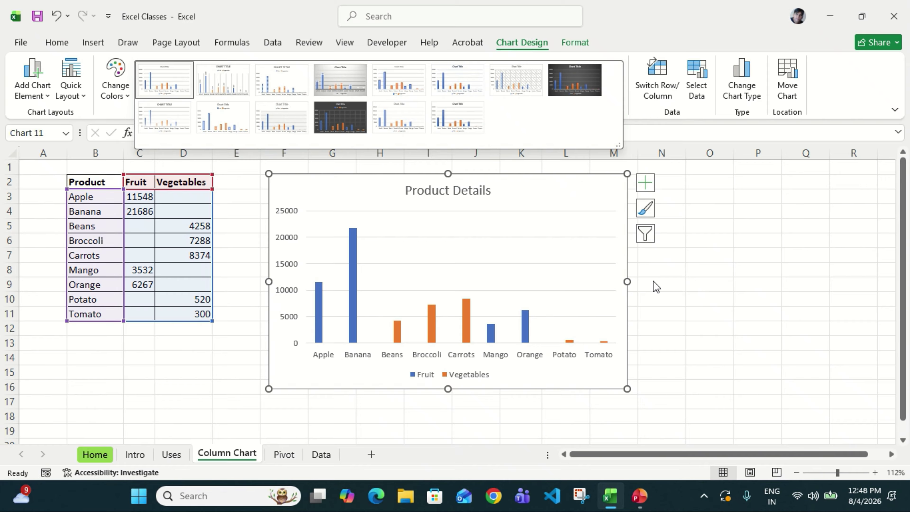
click(592, 179)
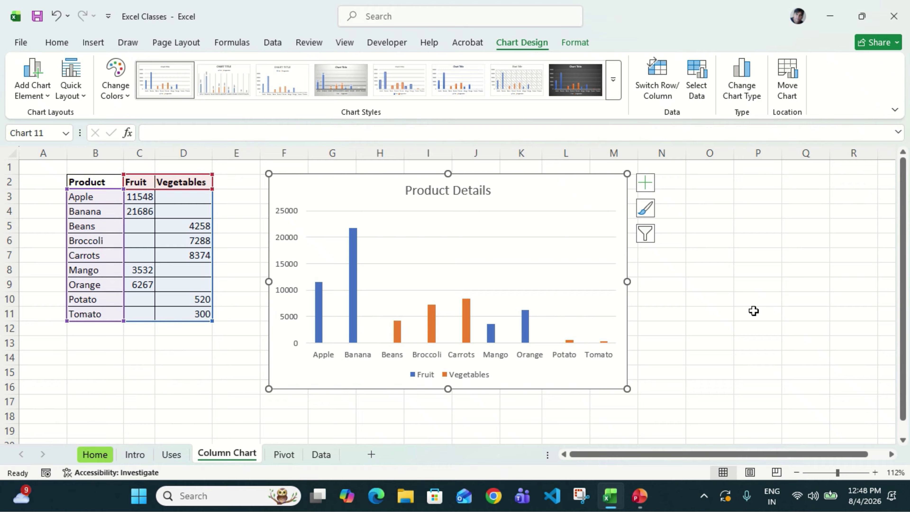
Switch the chart's rows and columns, and switch them back so the products form the category axis
click(660, 98)
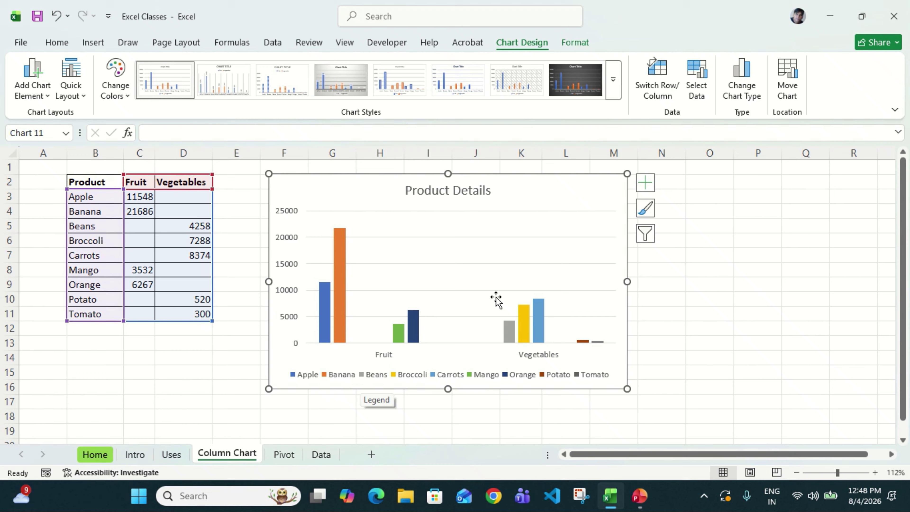
click(658, 79)
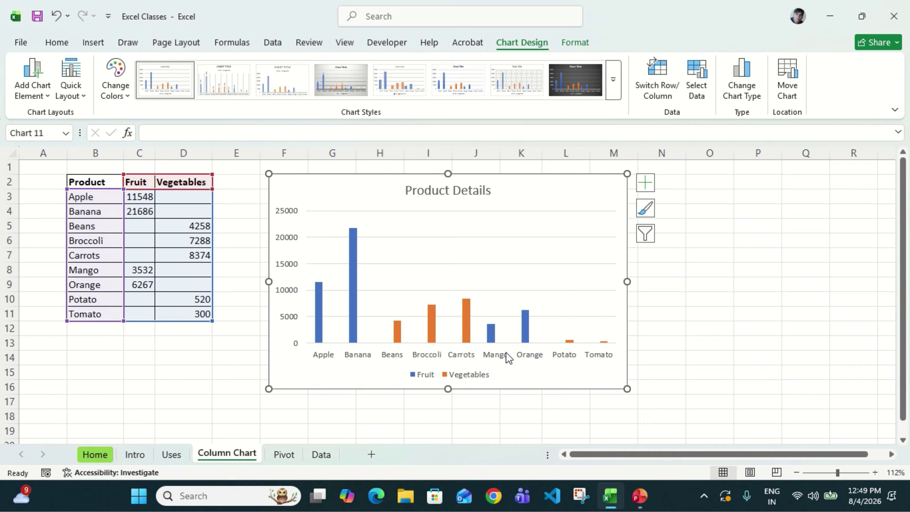
mouse_move(524, 343)
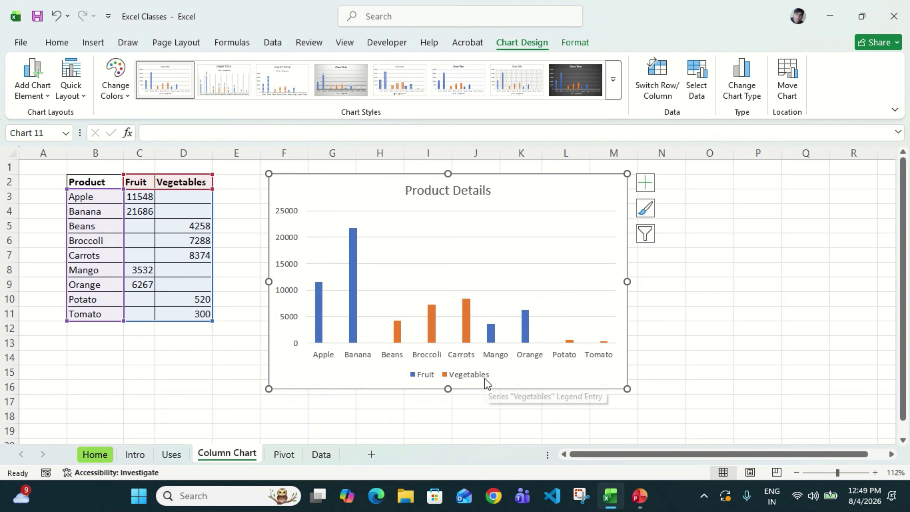
mouse_move(437, 331)
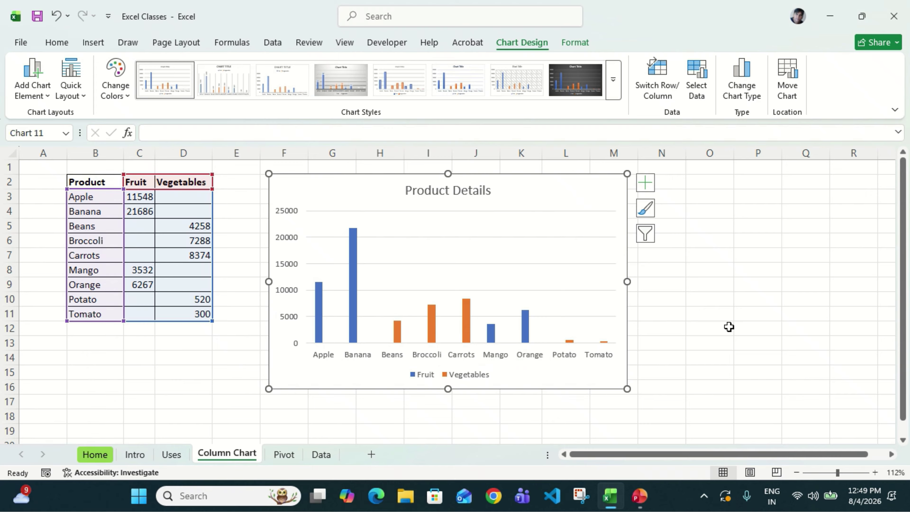
Exclude the Tomato and Potato categories from the chart through its data source settings
click(705, 76)
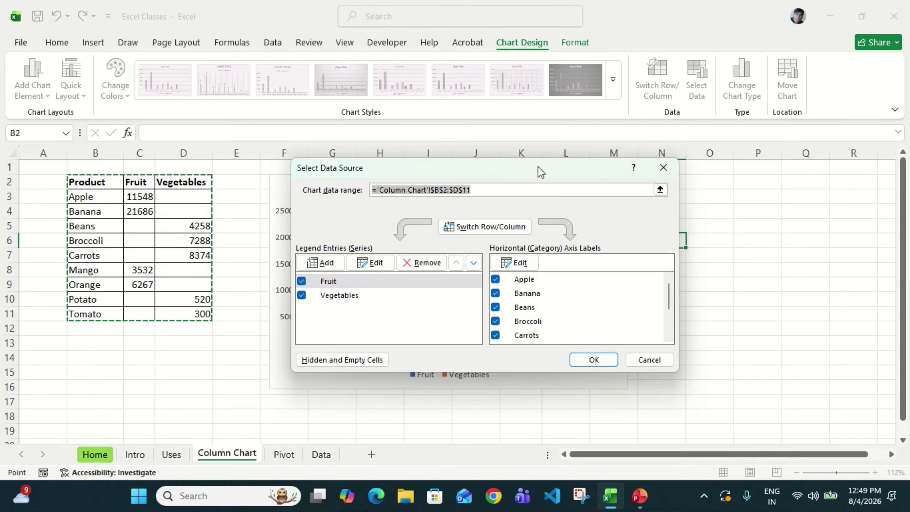
drag(541, 171, 568, 94)
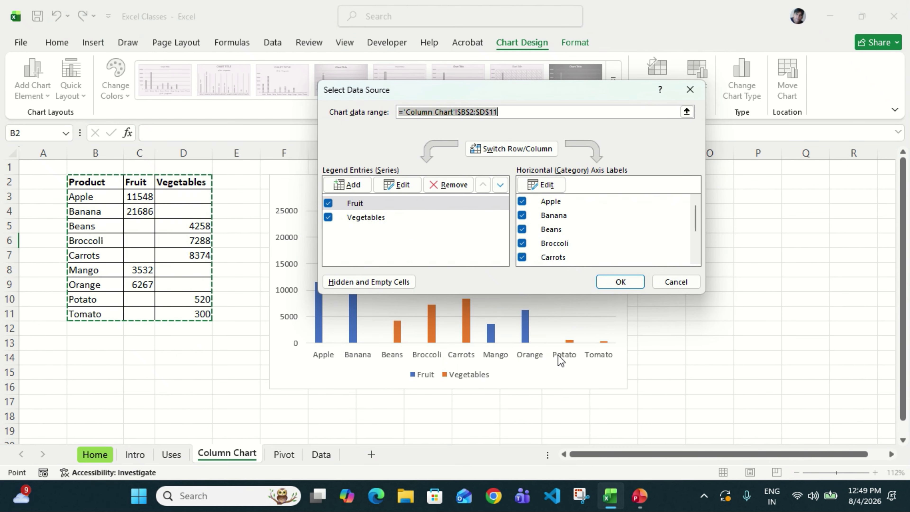
drag(697, 231, 697, 252)
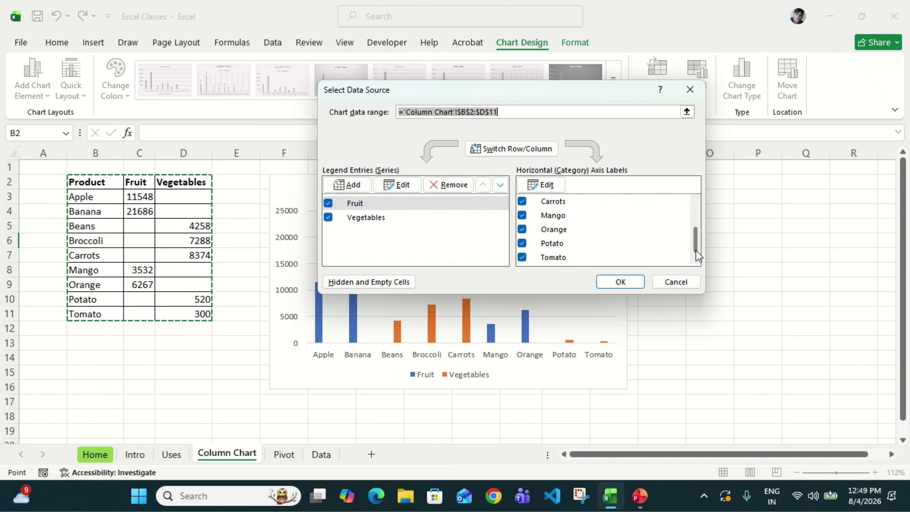
click(522, 258)
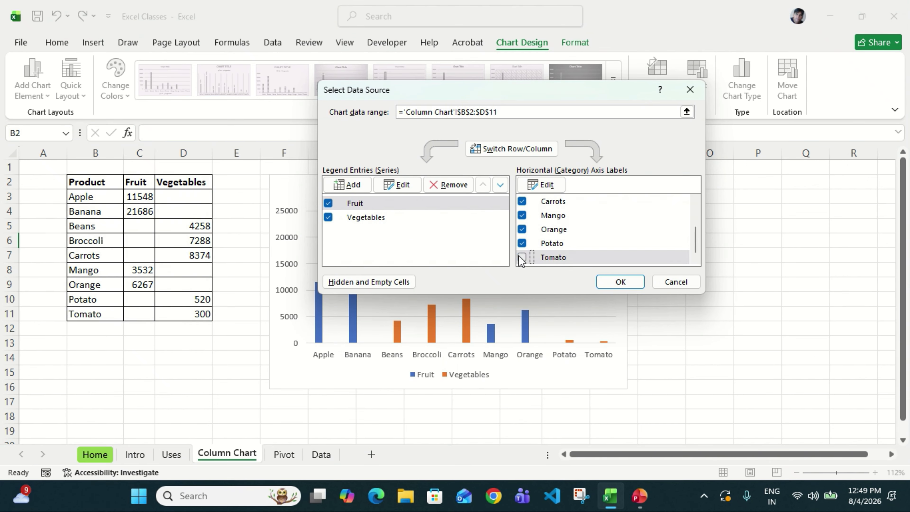
click(522, 243)
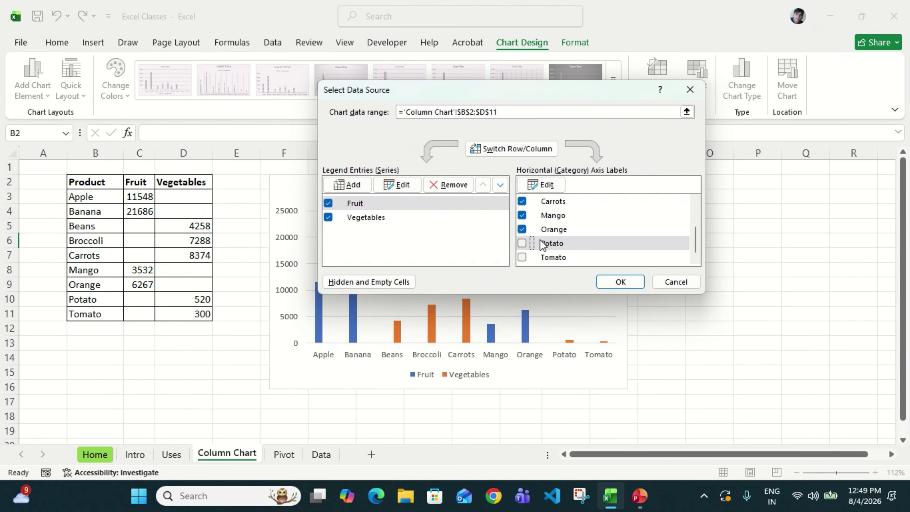
click(621, 283)
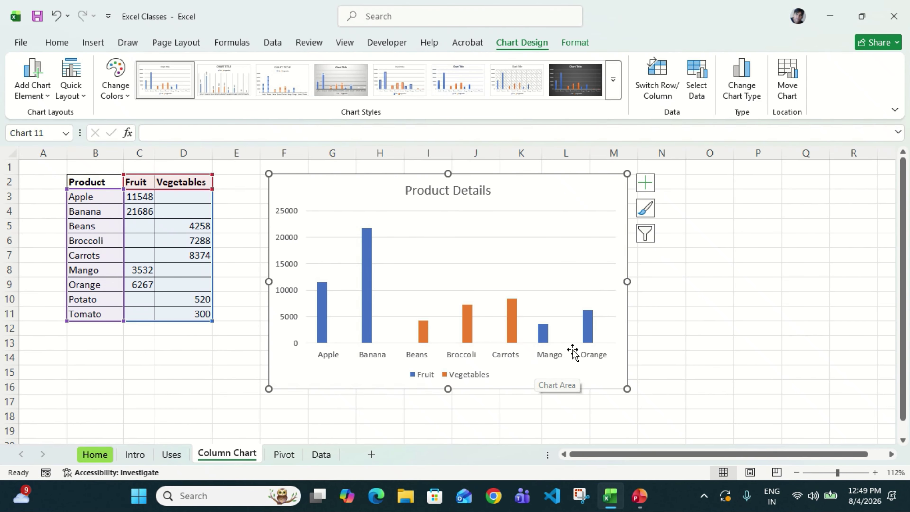
Include the Potato and Tomato categories in the chart again through its data source settings
click(701, 96)
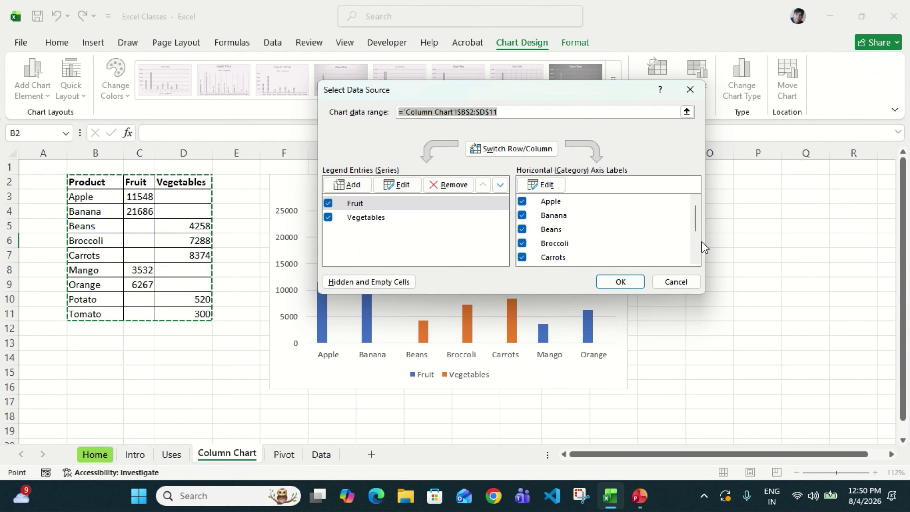
drag(695, 233, 693, 282)
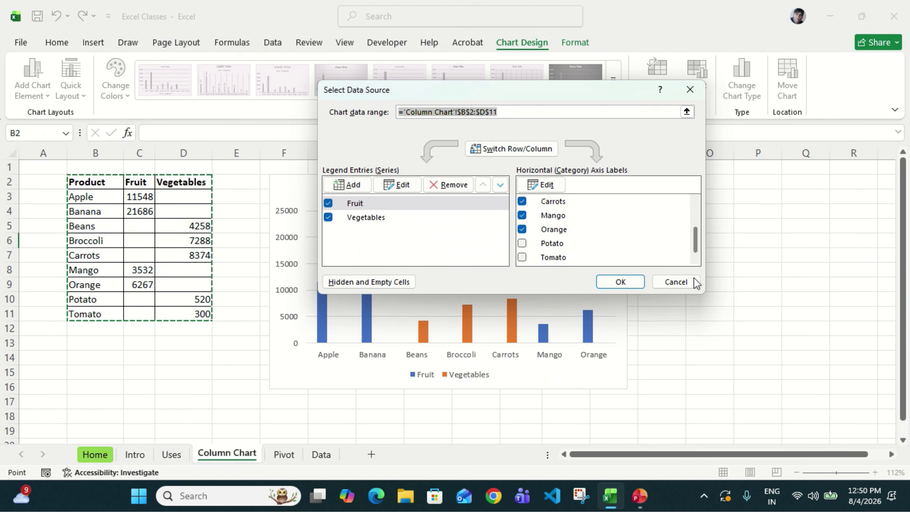
click(522, 244)
click(523, 257)
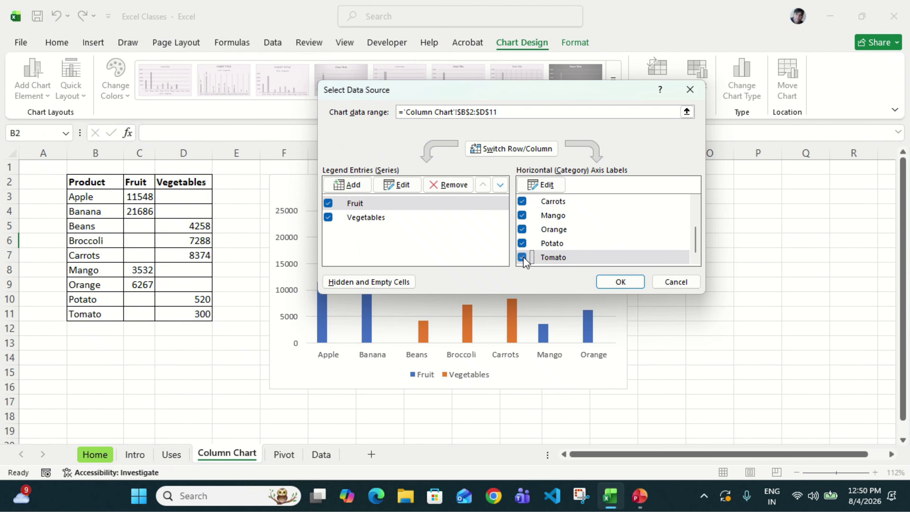
click(621, 282)
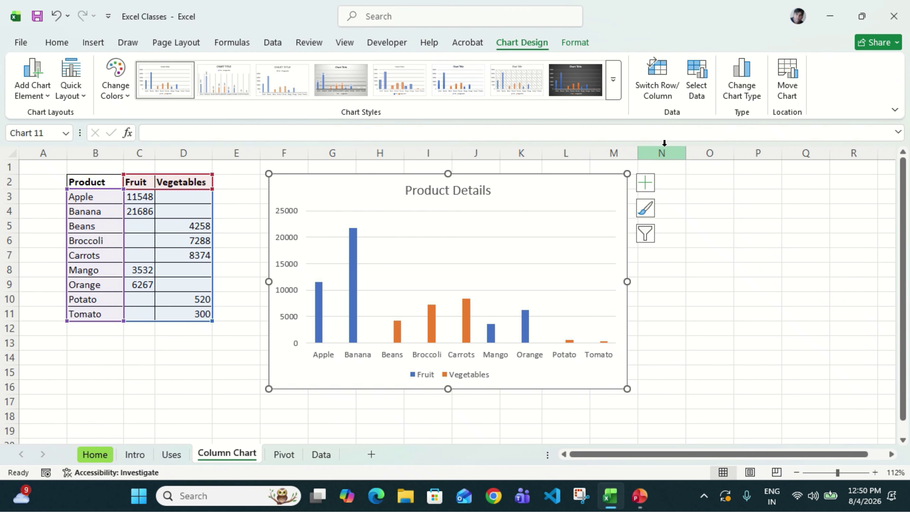
Hide the Vegetables series in the chart's data source so that only the Fruit series is plotted
click(697, 83)
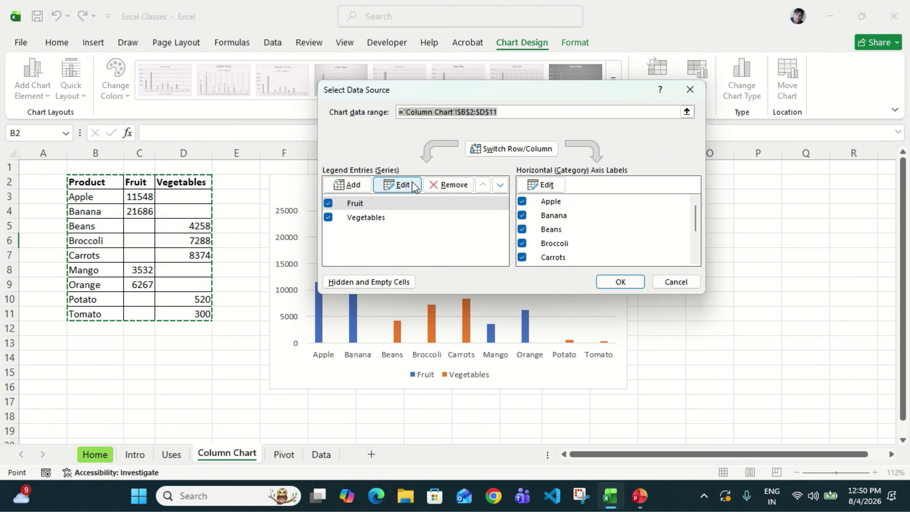
click(328, 218)
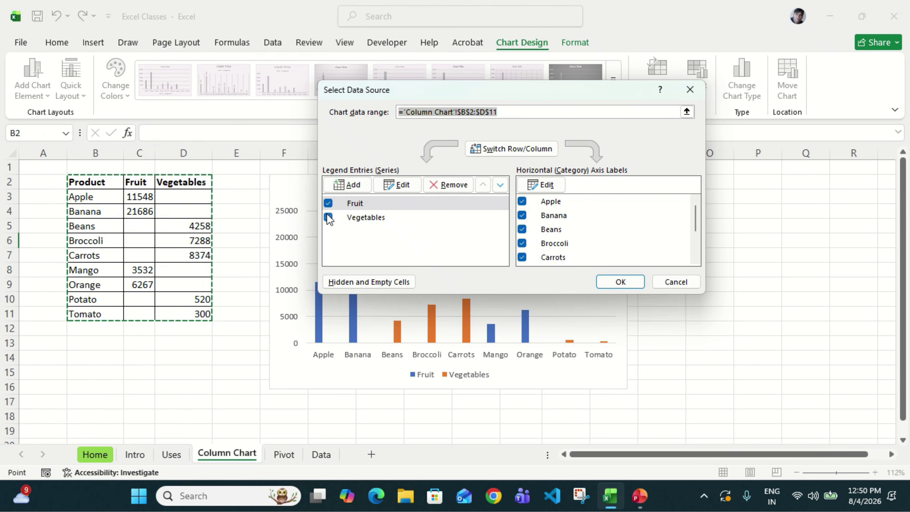
click(625, 283)
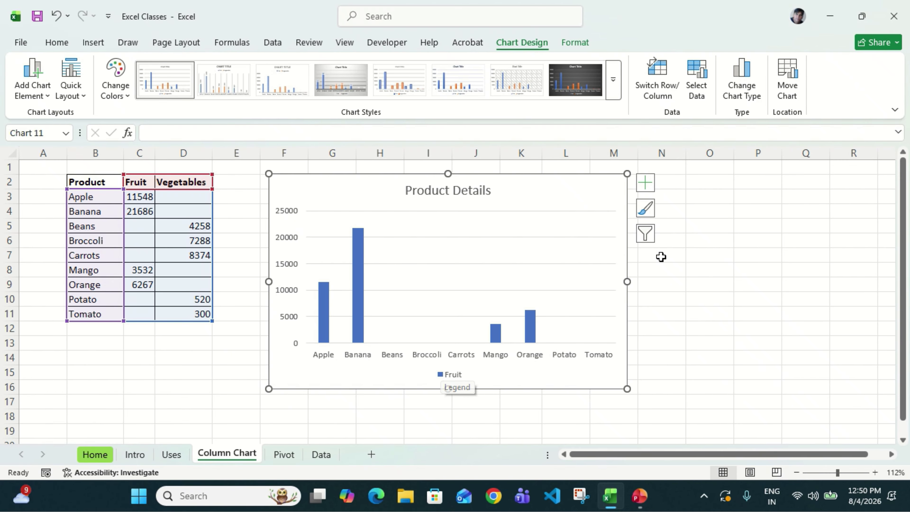
Re-enable the Vegetables series and hide the Fruit series in the chart's data source
click(695, 97)
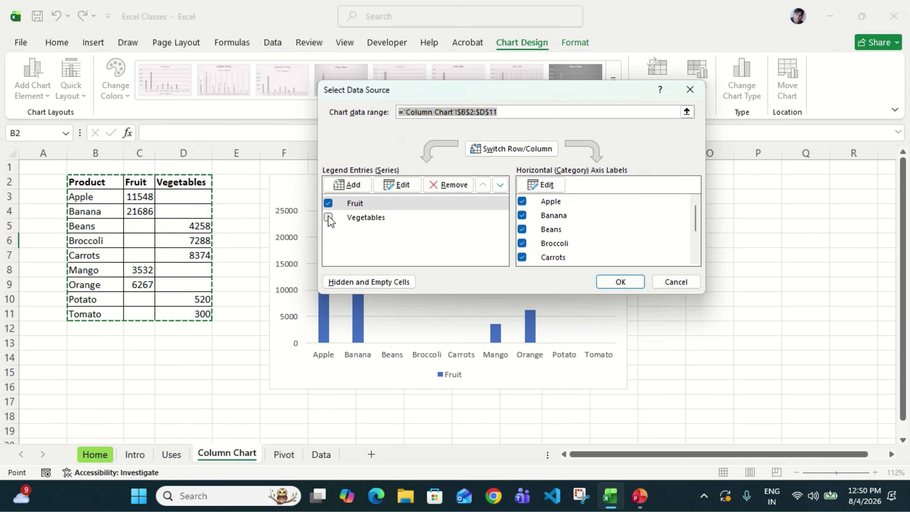
click(328, 217)
click(328, 203)
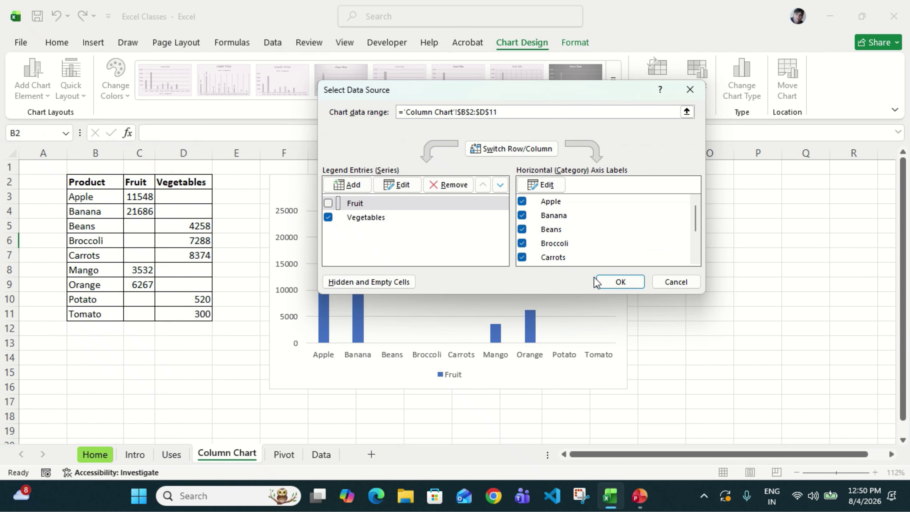
click(617, 282)
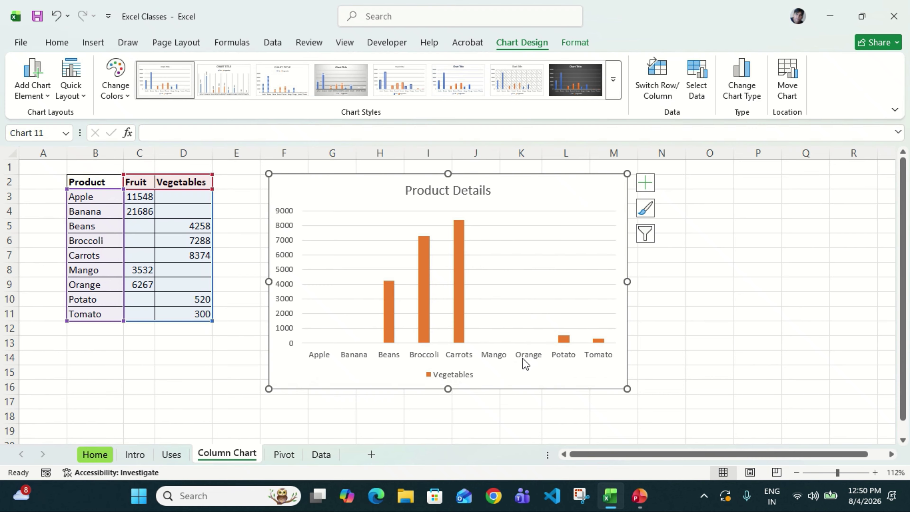
Re-enable the Fruit series in the chart's data source and deselect the chart
click(697, 94)
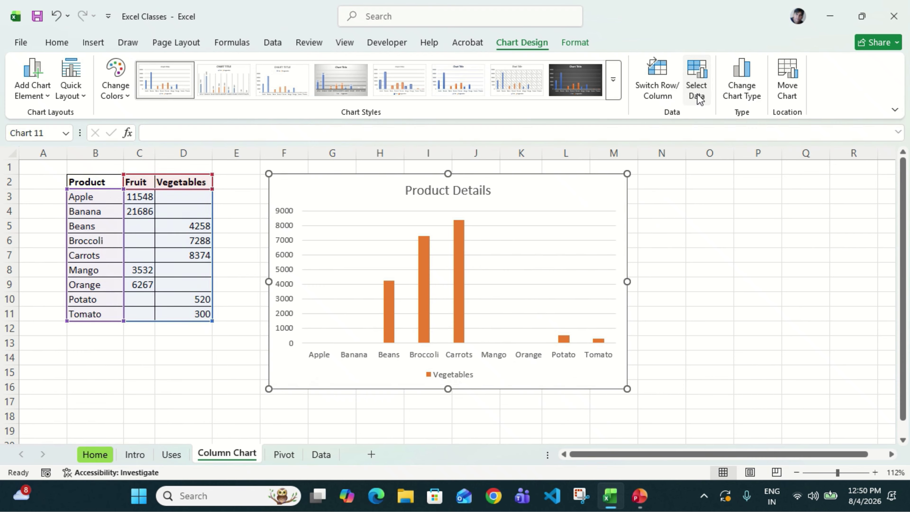
click(328, 203)
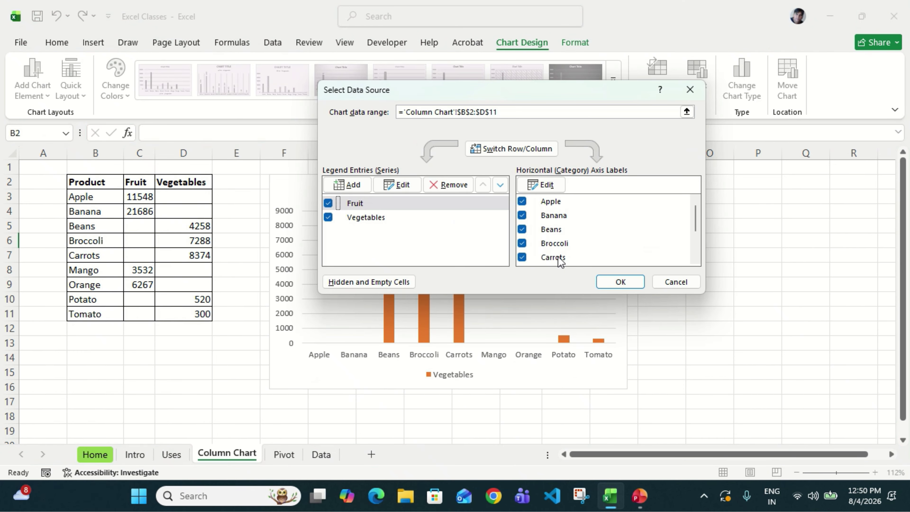
click(630, 285)
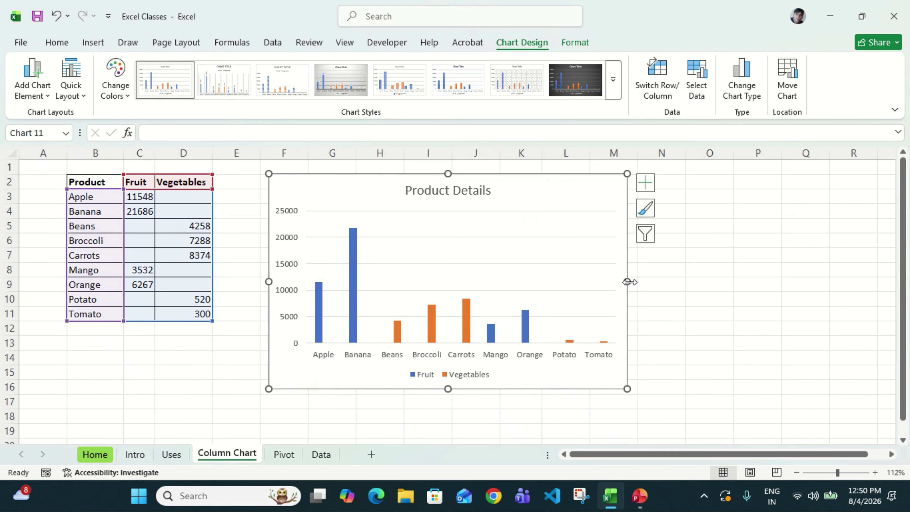
click(738, 314)
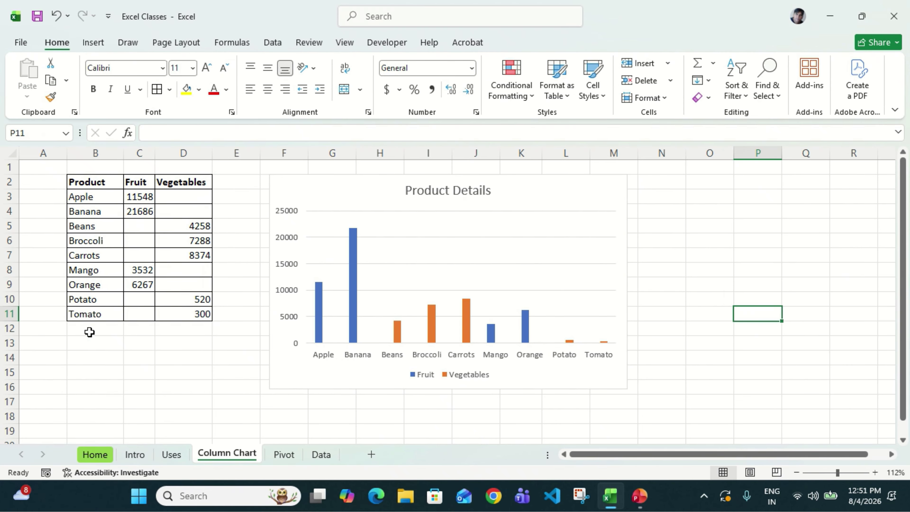
Add a row below Tomato with the product name Papay and 5869 as its Fruit value
click(96, 327)
text(Pap)
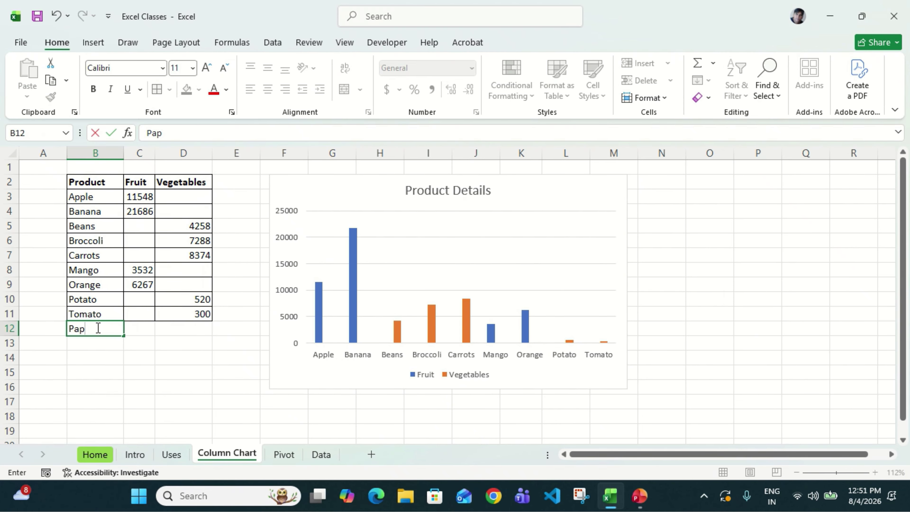
text(aya)
key(Tab)
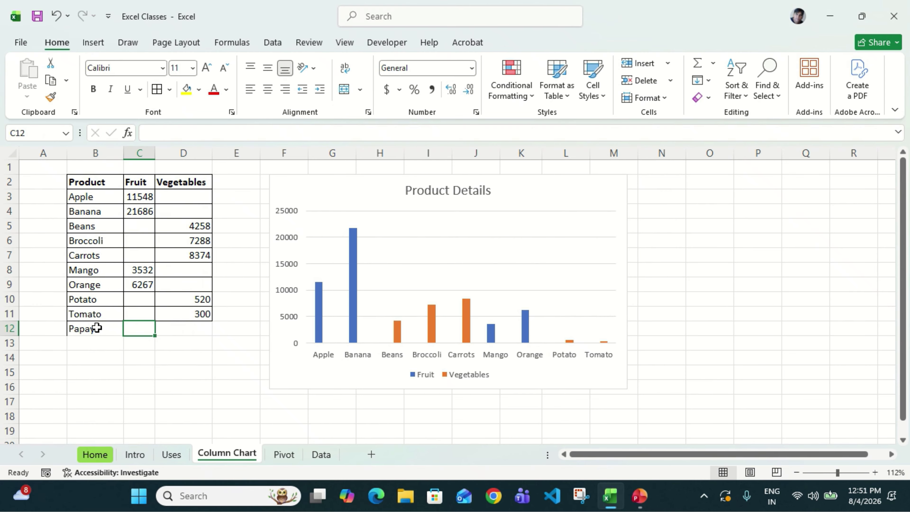
text(5869)
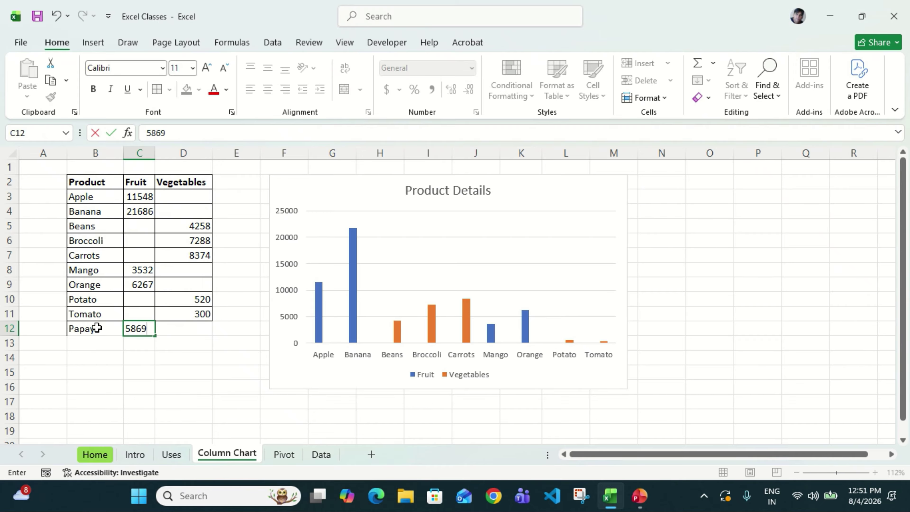
key(Return)
Apply cell borders to the last two table rows, B11:D12
key(Down)
key(Up)
key(Up)
key(Up)
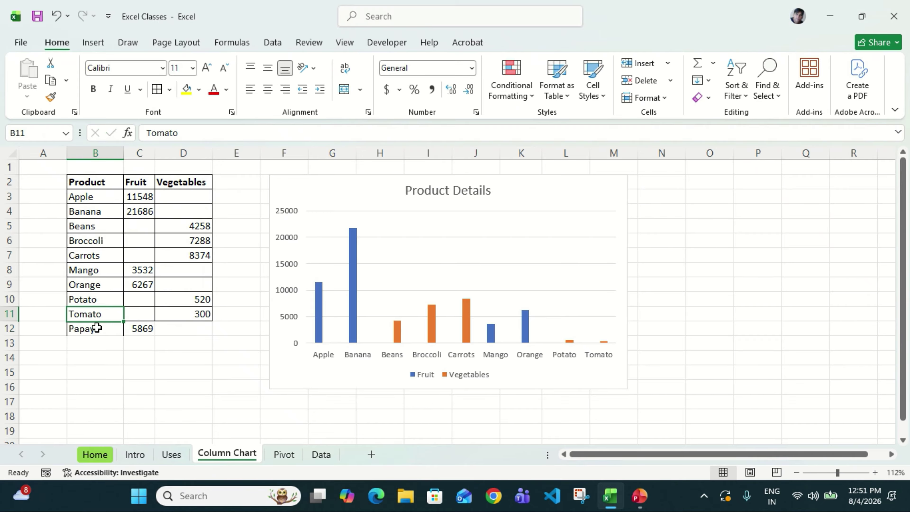
key(shift+Right)
key(shift+Right)
key(shift+Down)
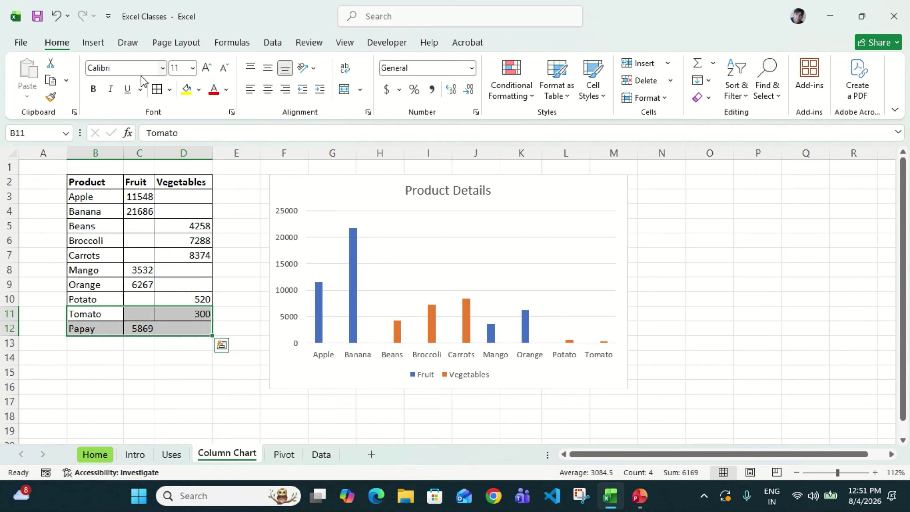
Correct the product name in B12 to Papaya and select its Fruit value cell
double_click(108, 329)
text(a)
key(Return)
key(Return)
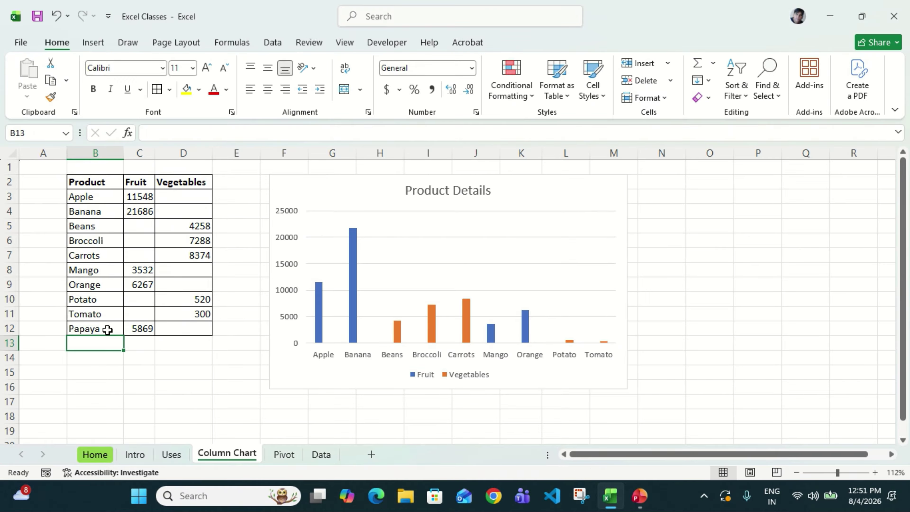
click(148, 330)
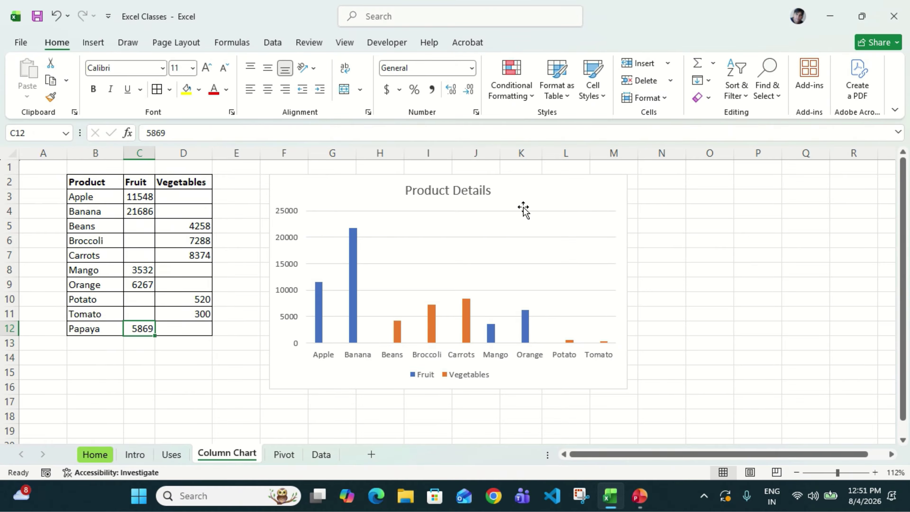
Extend the chart's highlighted source range on the sheet to include the Papaya row, and undo the extension
click(557, 194)
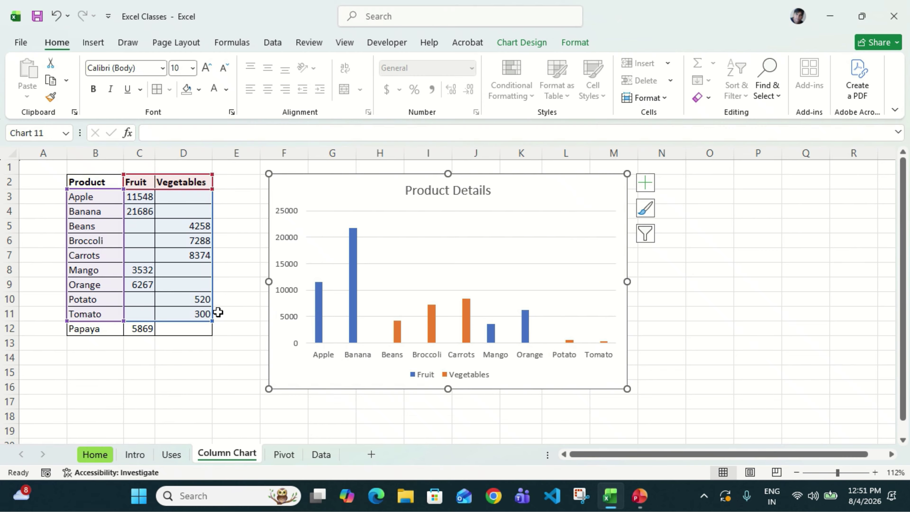
ctrl+scroll(214, 325, up, 7)
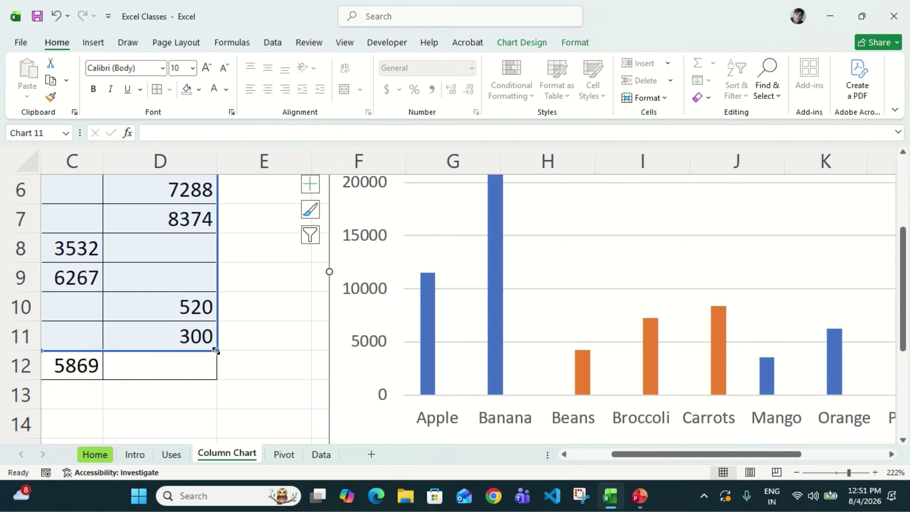
ctrl+scroll(215, 351, down, 6)
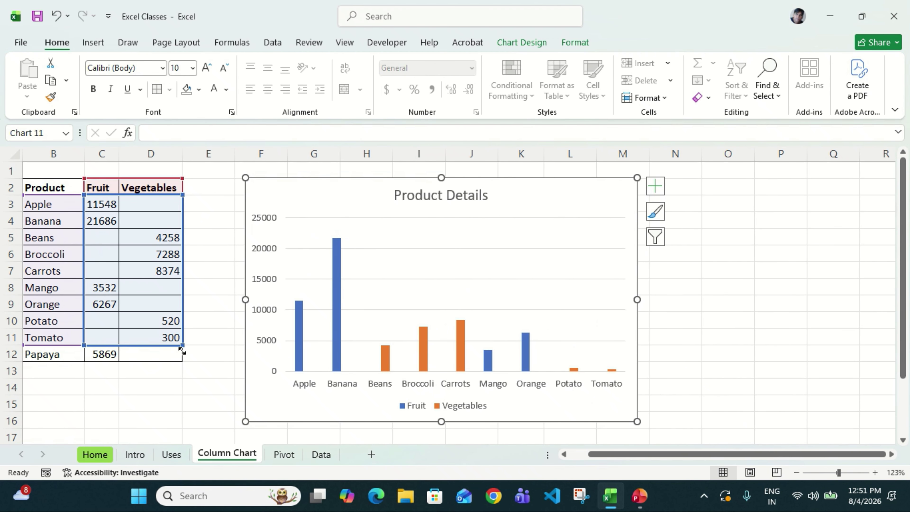
drag(182, 350, 183, 361)
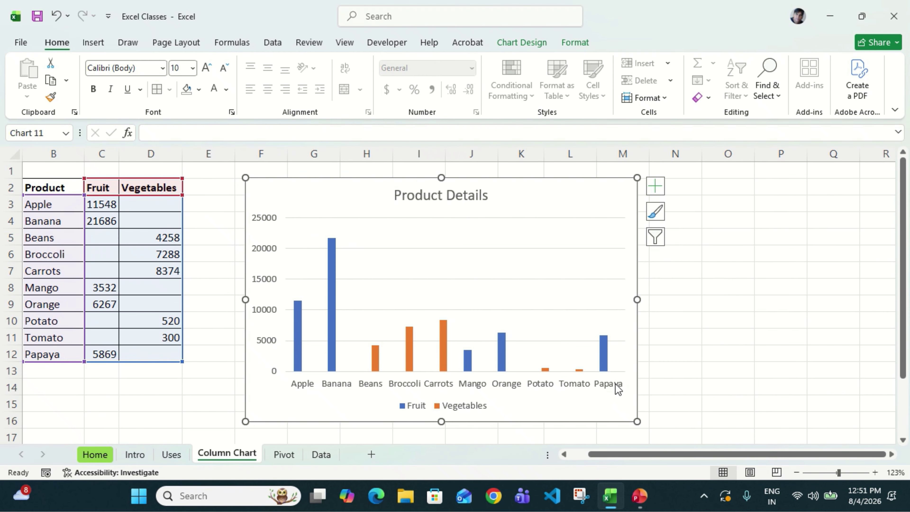
scroll(213, 345, left, 1)
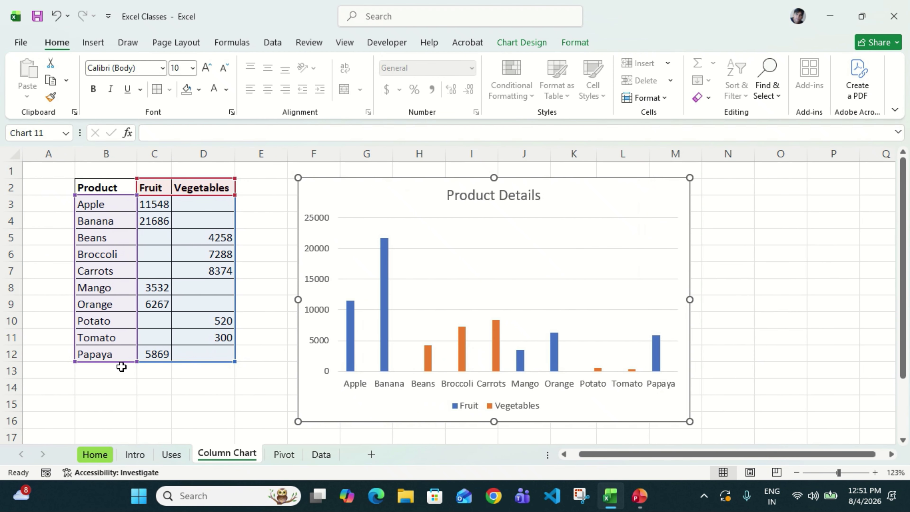
mouse_move(437, 381)
key(ctrl+z)
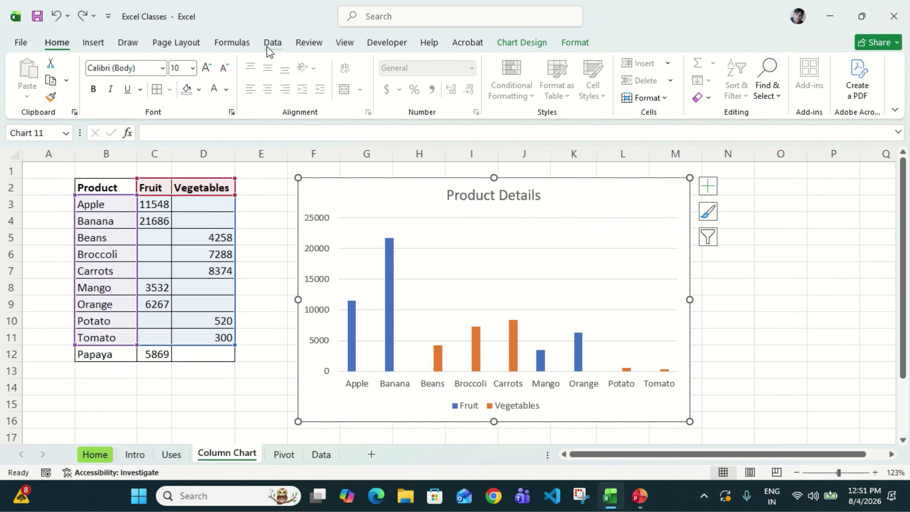
Set the chart data range to ='Column Chart'!$B$2:$D$12 in the chart's data source settings
click(525, 50)
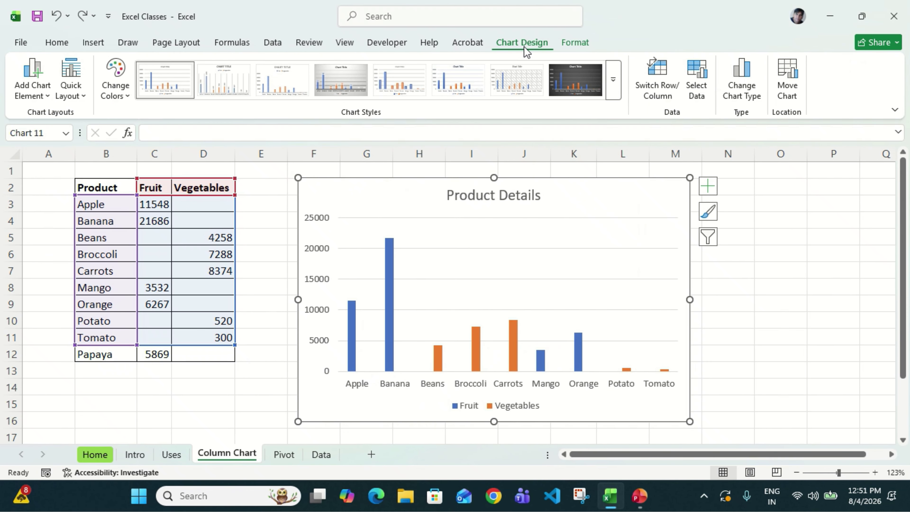
click(696, 85)
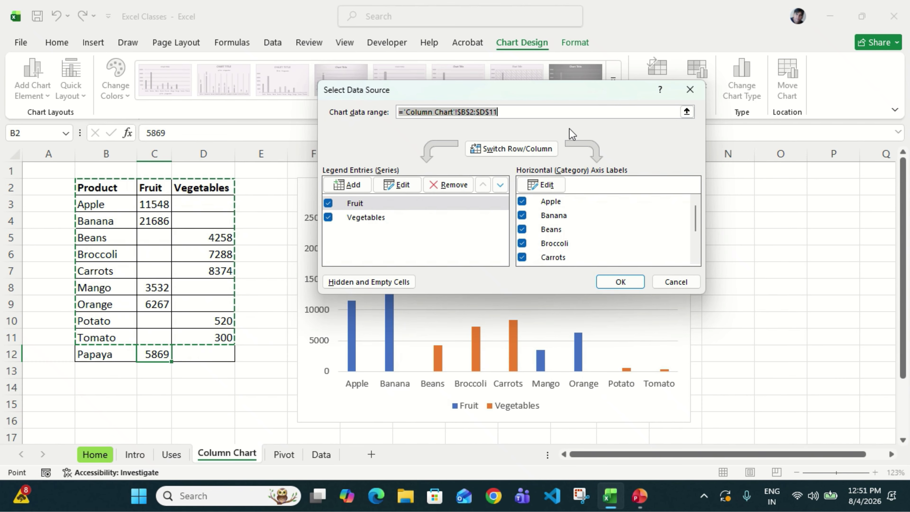
click(517, 112)
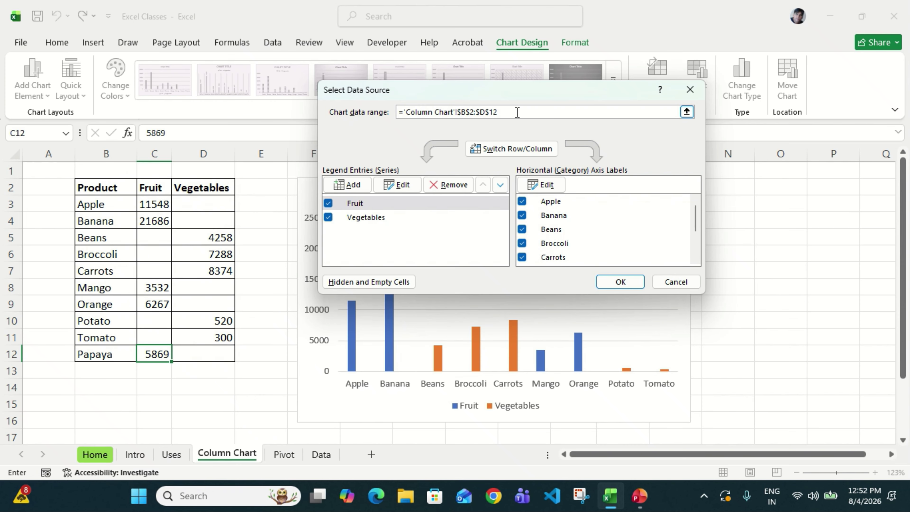
click(620, 283)
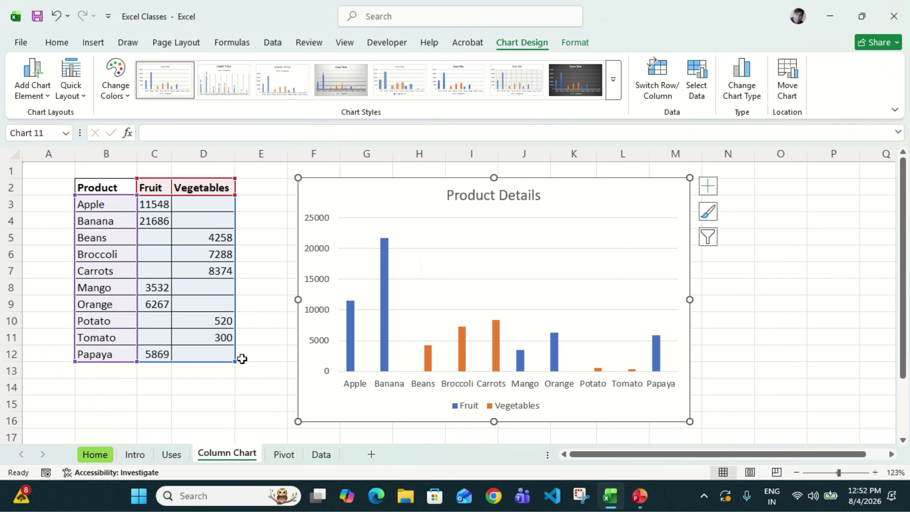
Shrink the chart's highlighted source range to end at the Potato row, and extend it back through the Papaya row
drag(234, 362, 228, 309)
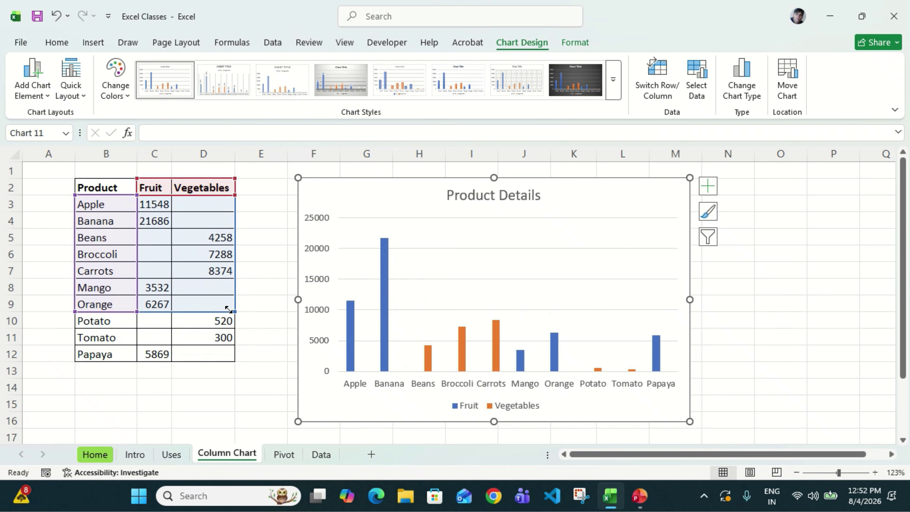
drag(228, 309, 229, 326)
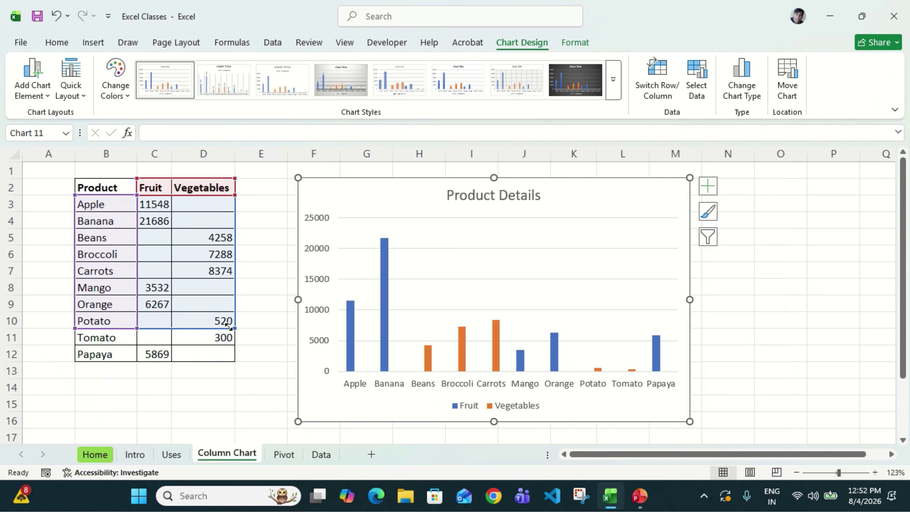
drag(230, 314, 231, 358)
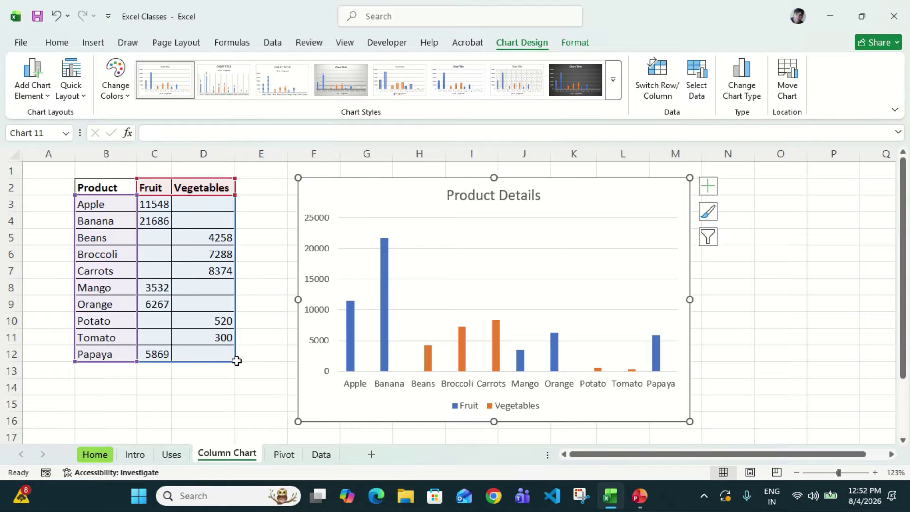
drag(232, 353, 231, 331)
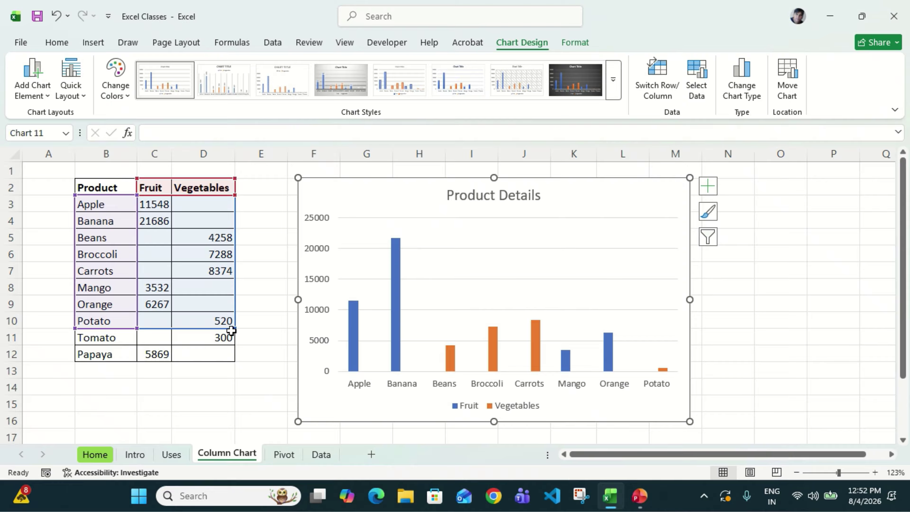
drag(231, 331, 231, 360)
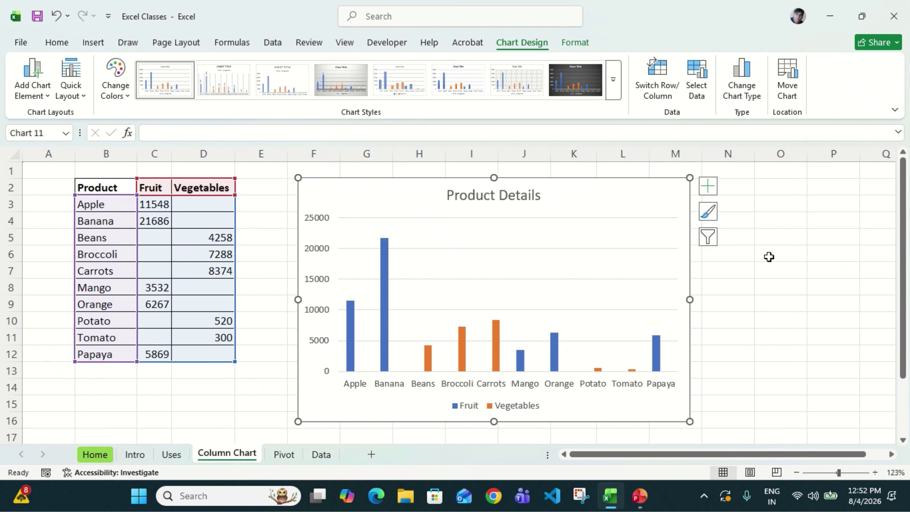
Change the chart type to Stacked Column, using the variant with one stacked column each for Fruit and Vegetables
click(729, 94)
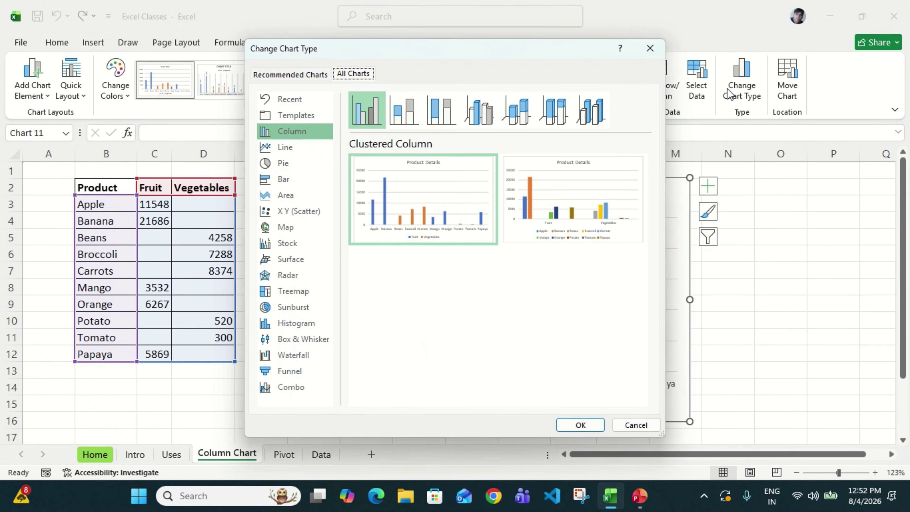
drag(552, 61, 345, 102)
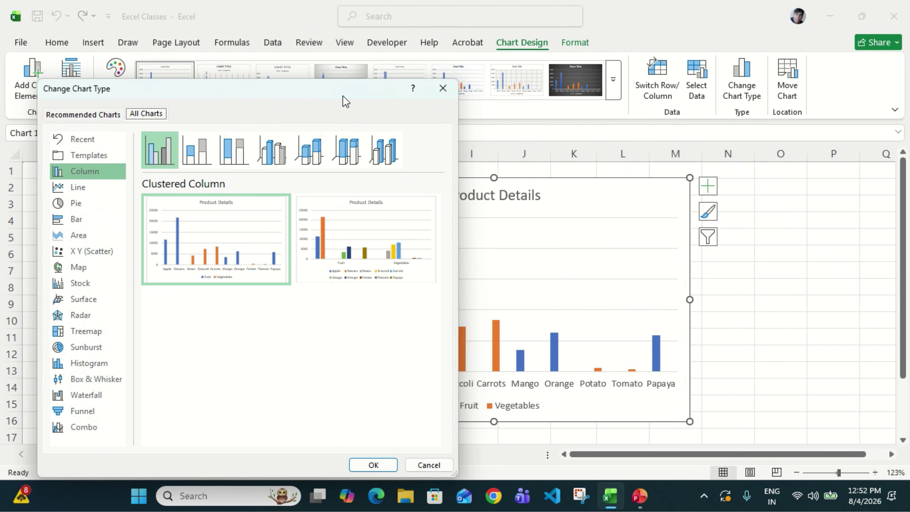
mouse_move(228, 217)
click(198, 160)
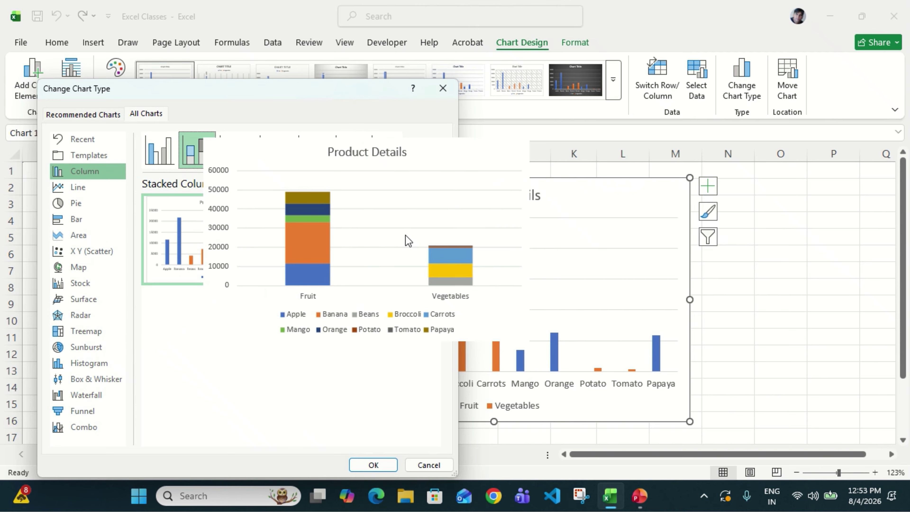
mouse_move(208, 255)
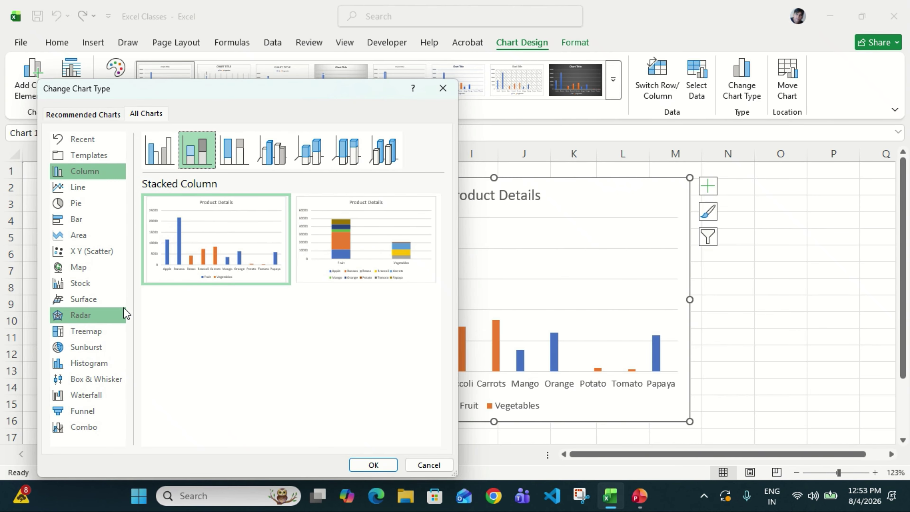
mouse_move(169, 275)
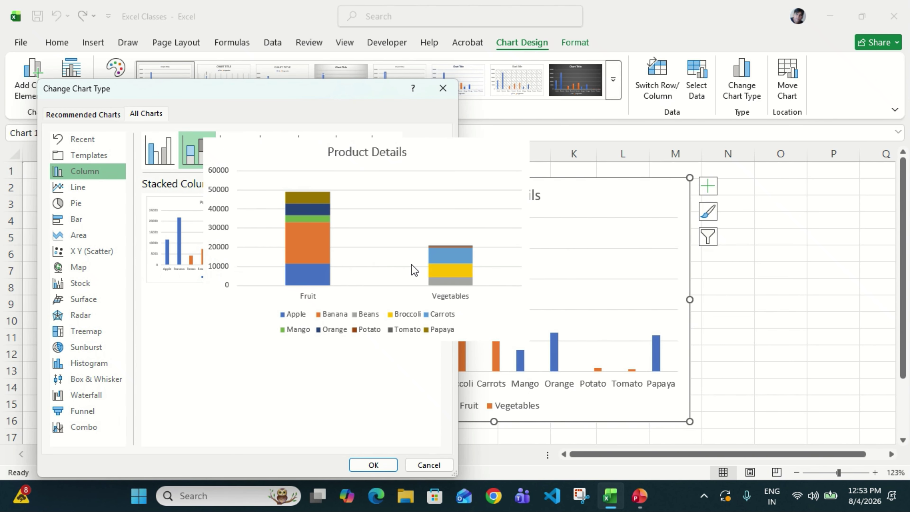
click(376, 465)
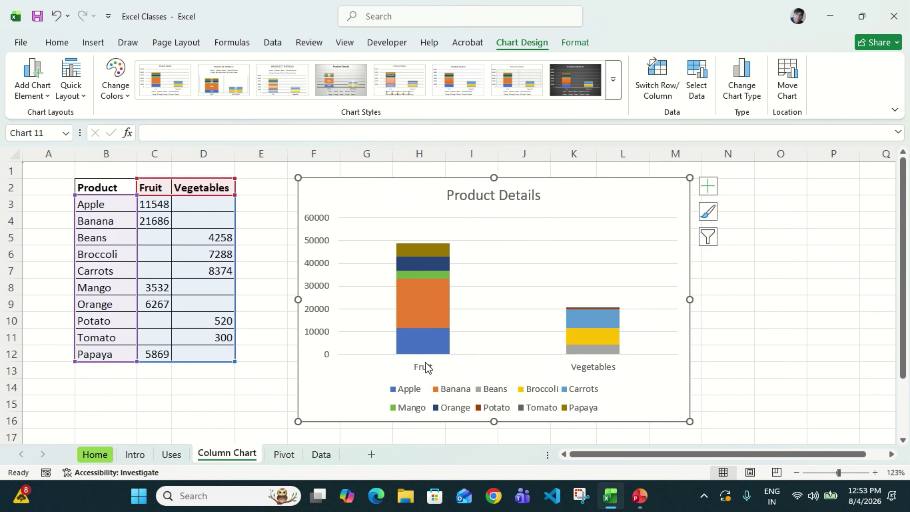
Examine the product names and values of the segments in the Fruit and Vegetables stacked columns
mouse_move(429, 346)
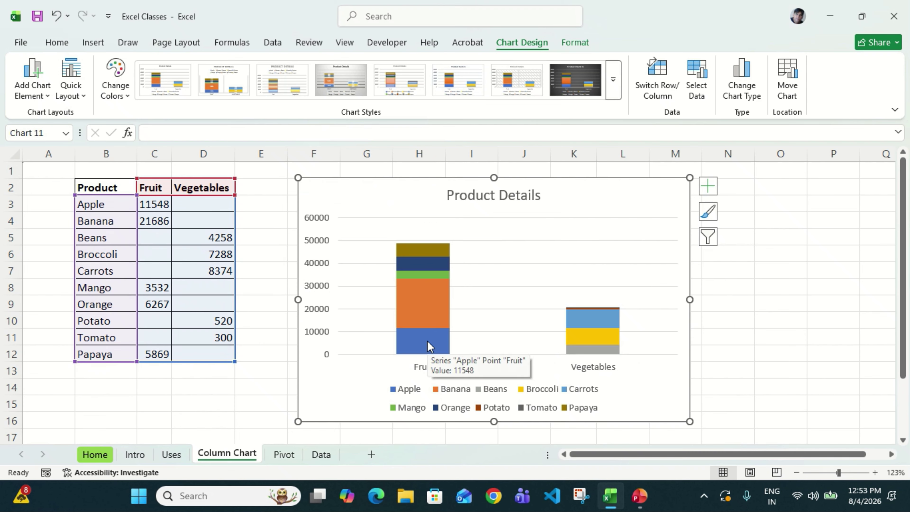
mouse_move(412, 298)
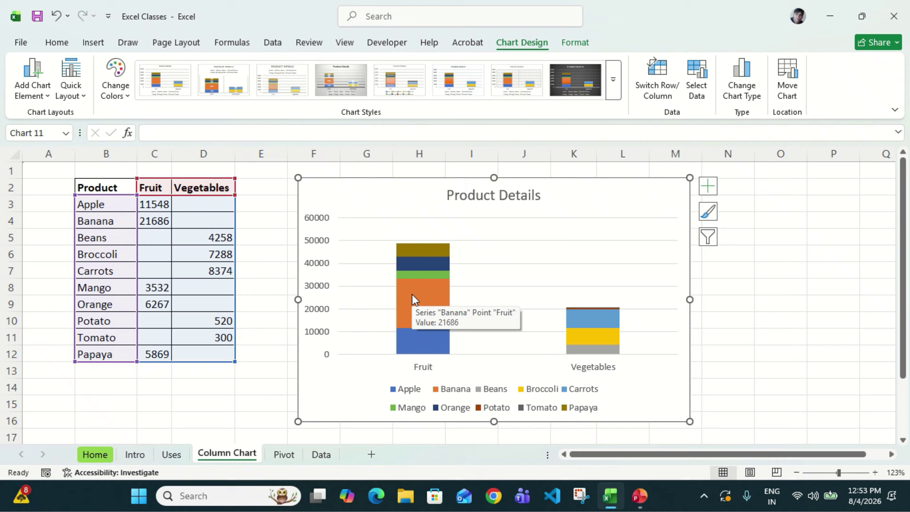
mouse_move(421, 276)
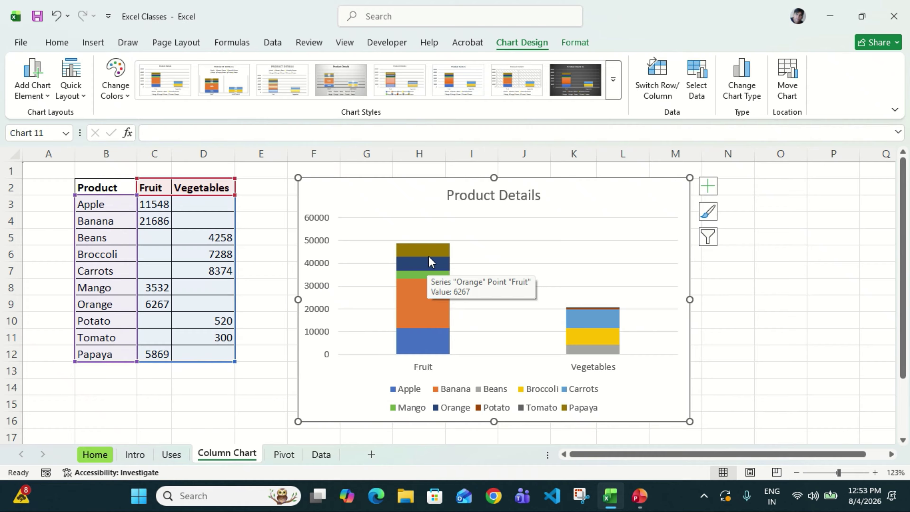
mouse_move(431, 251)
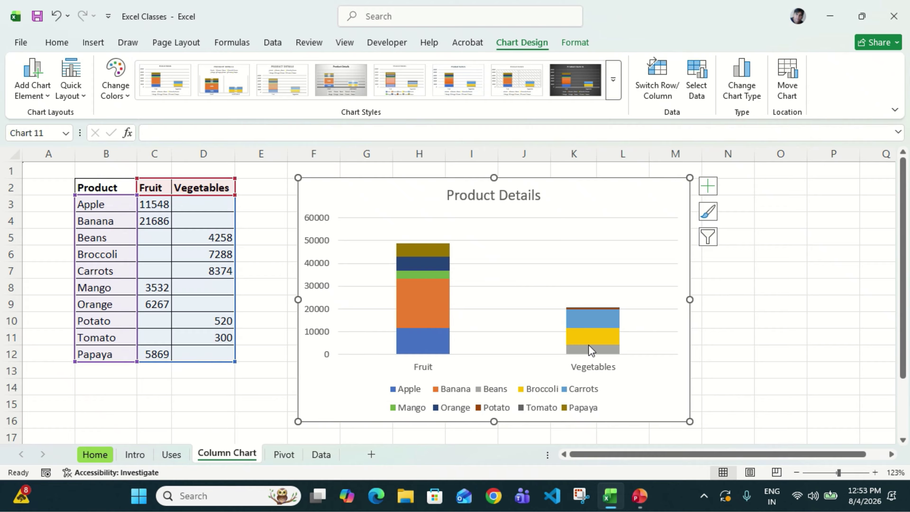
mouse_move(592, 355)
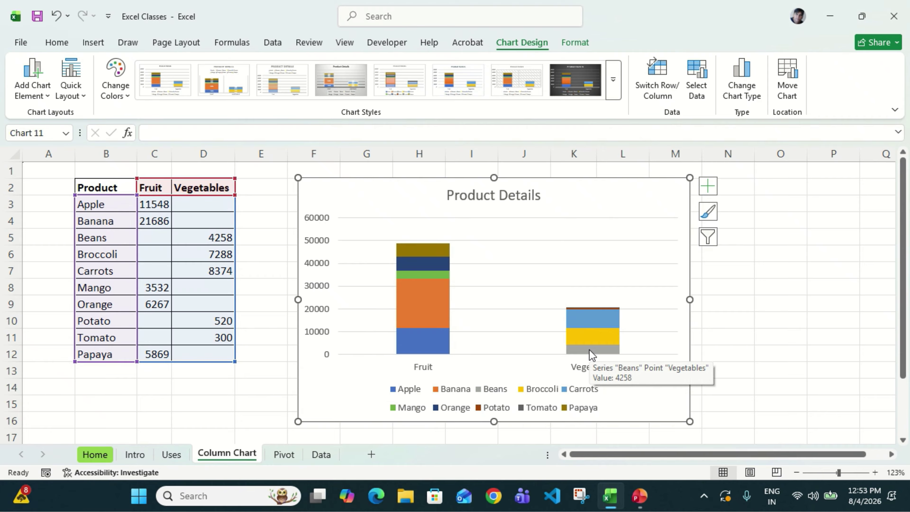
mouse_move(589, 339)
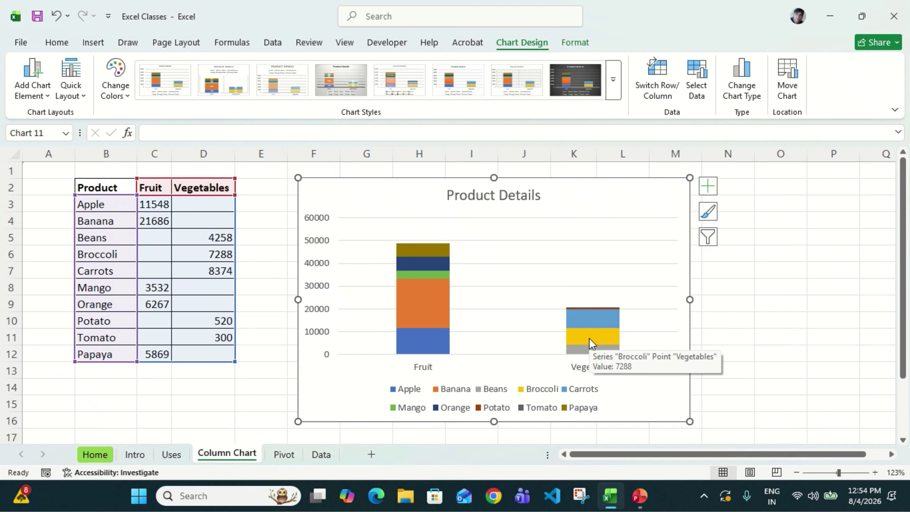
mouse_move(589, 322)
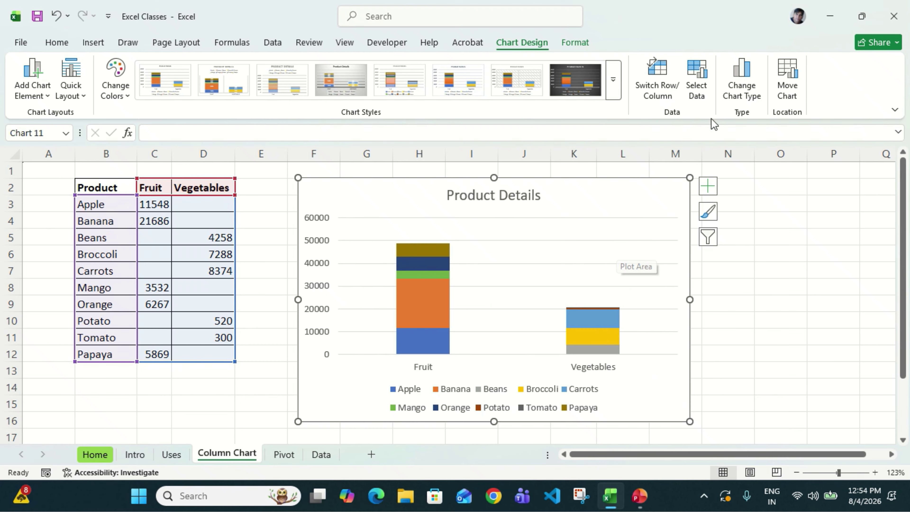
Change the chart type to 100% Stacked Column, with one stacked column each for Fruit and Vegetables
click(743, 95)
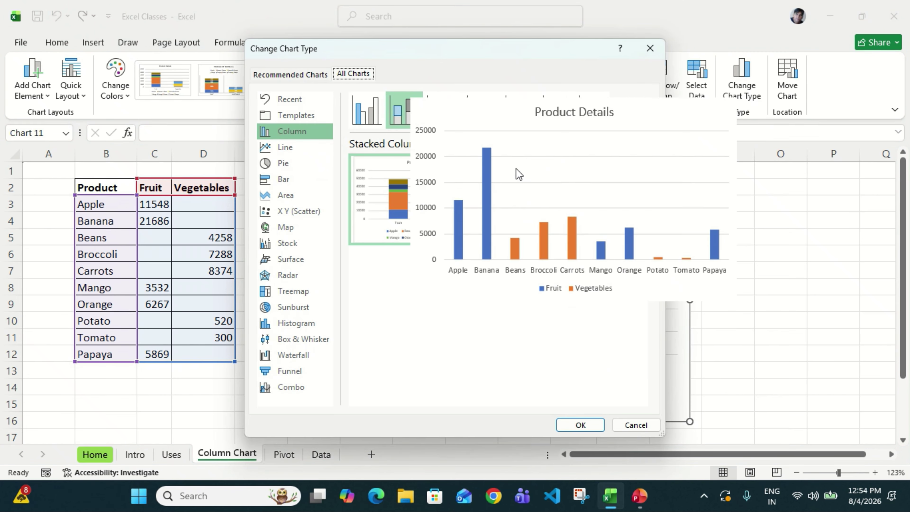
click(445, 108)
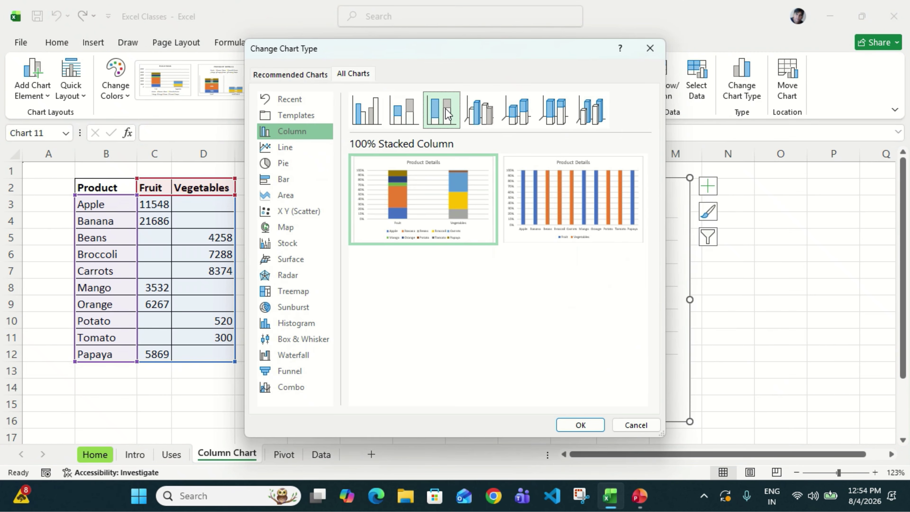
click(598, 427)
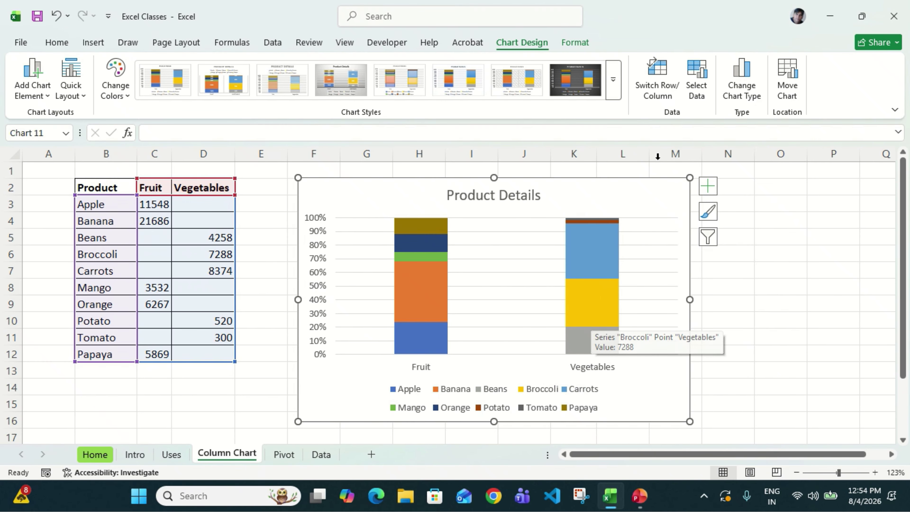
Change the chart type to 3-D Clustered Column, using the variant grouped by Fruit and Vegetables
click(750, 92)
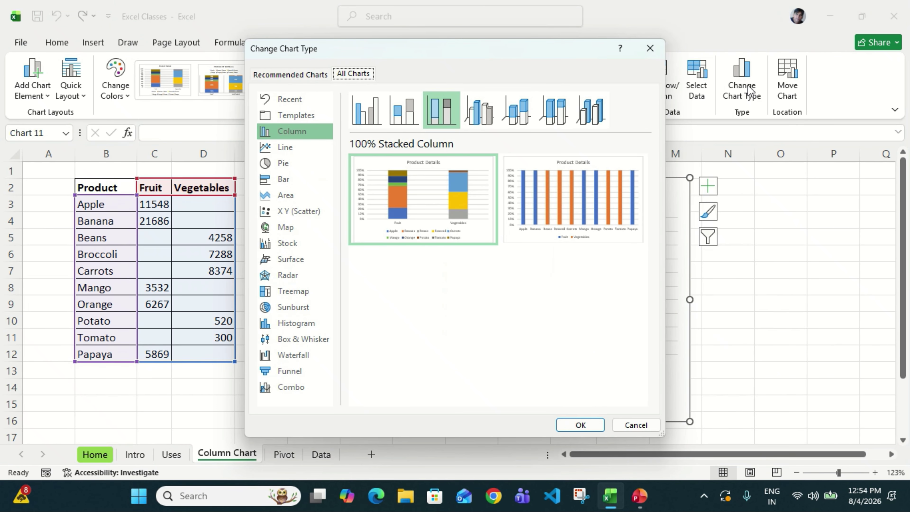
click(487, 119)
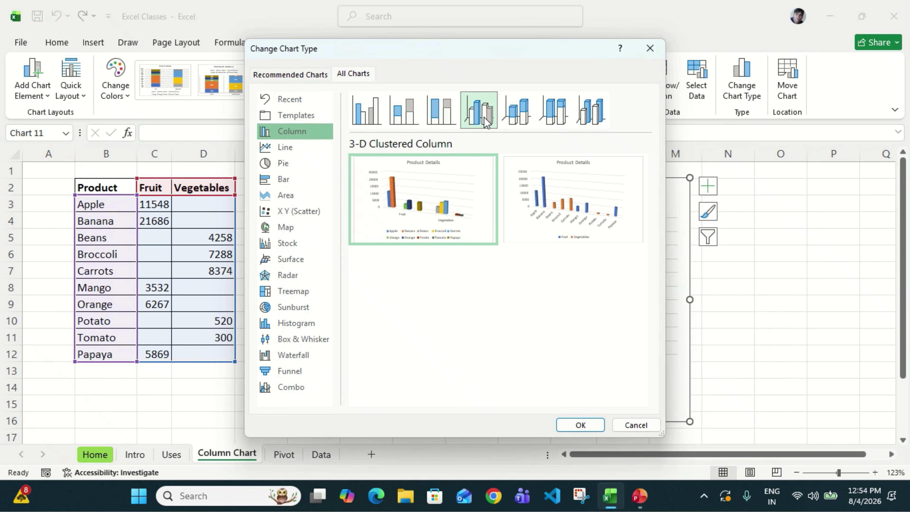
click(580, 425)
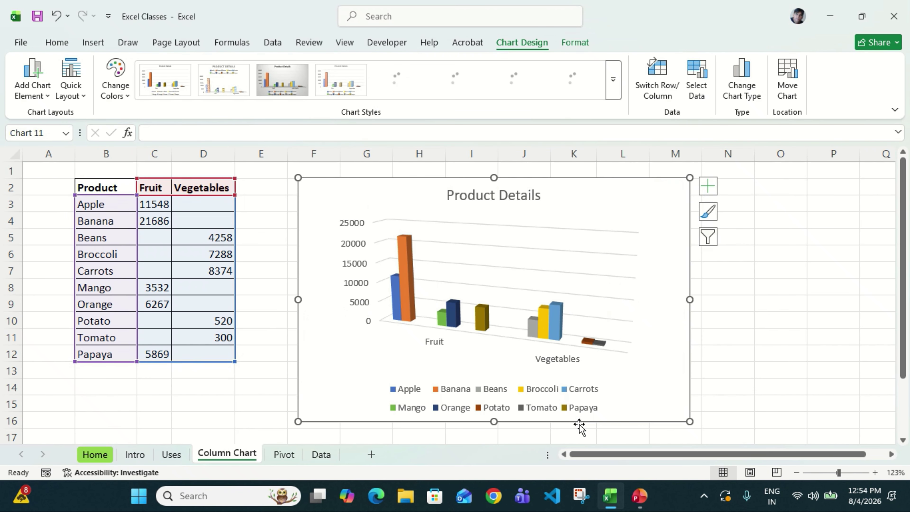
Change the chart type to 3-D Stacked Column grouped by Fruit and Vegetables, and switch it to the variant with one column per product
click(747, 94)
click(518, 114)
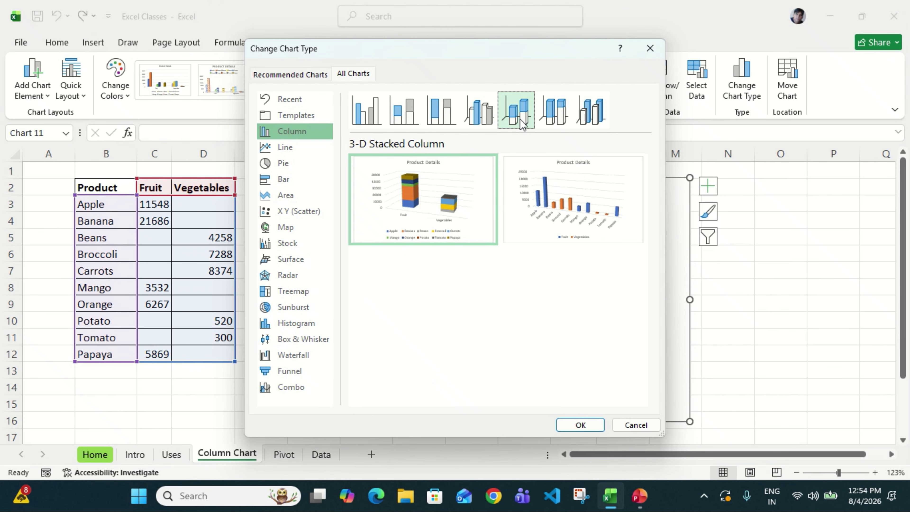
click(581, 425)
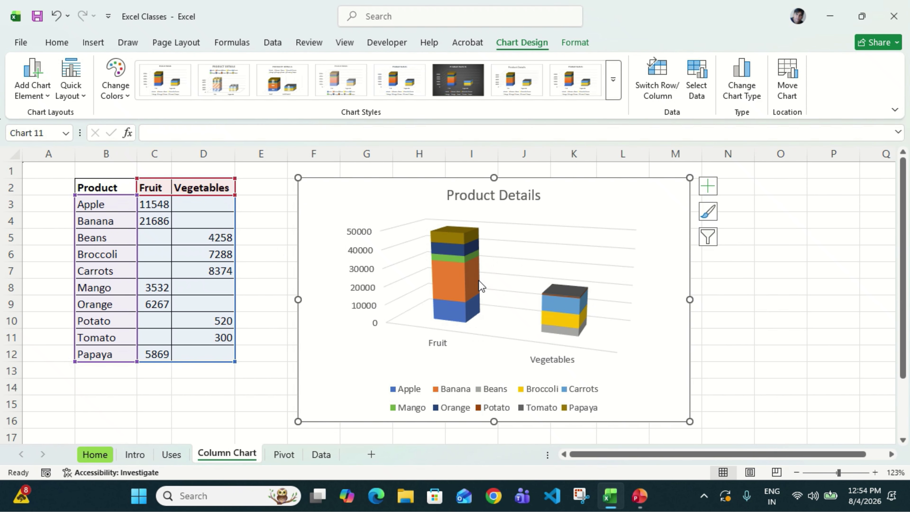
click(741, 84)
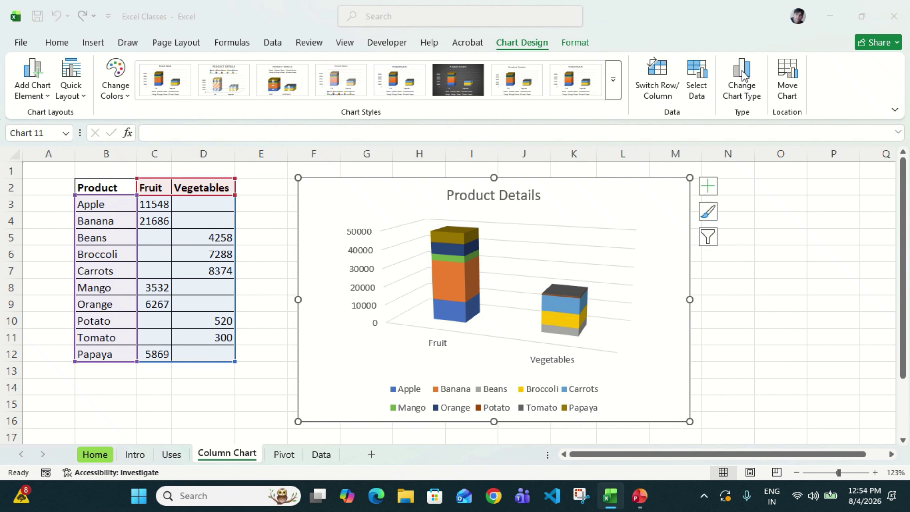
mouse_move(598, 208)
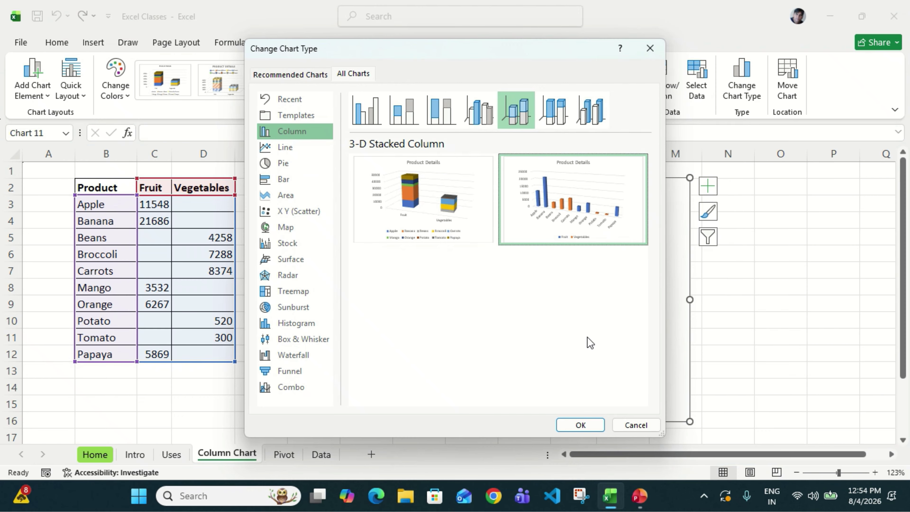
click(581, 426)
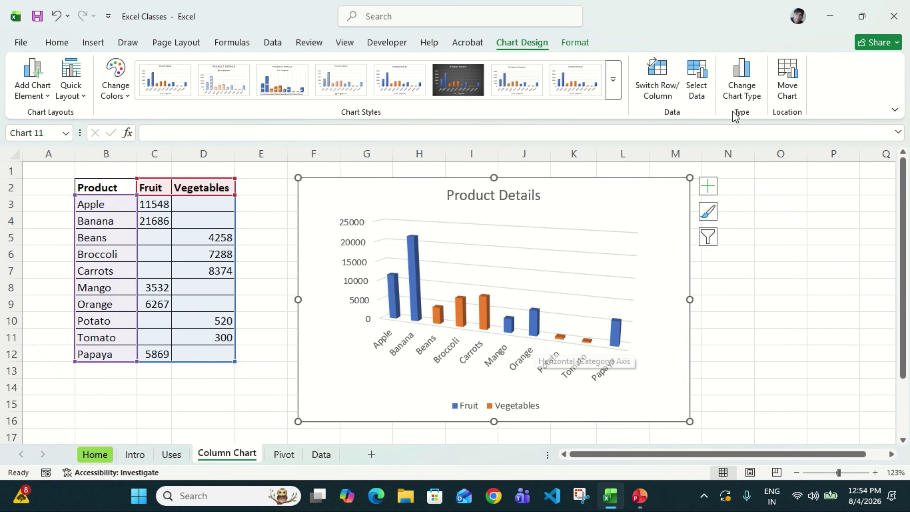
Preview the 3-D Column type, and change the chart type to Clustered Column using the variant with products along the horizontal axis
click(741, 98)
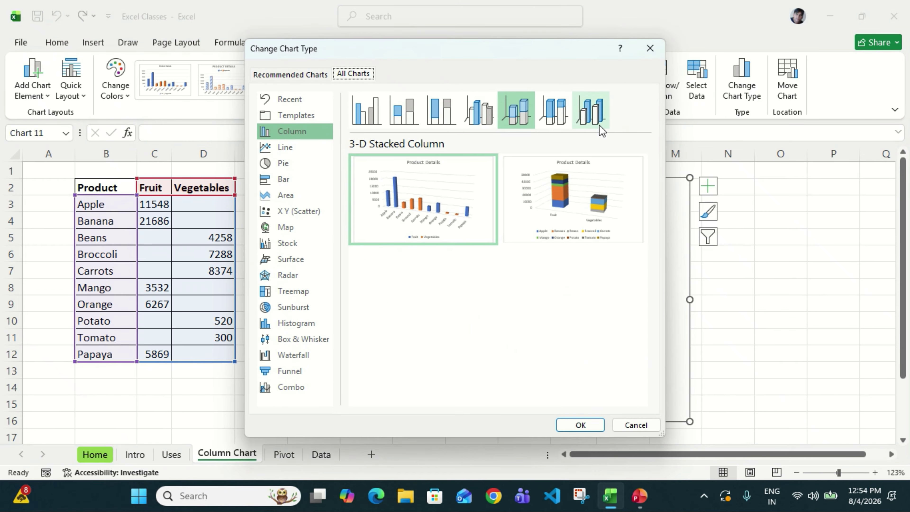
click(570, 122)
click(592, 111)
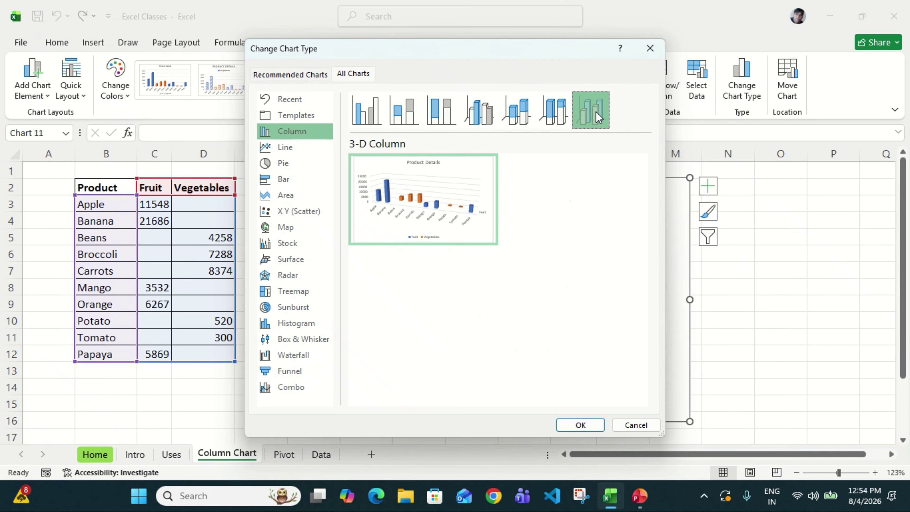
mouse_move(590, 181)
mouse_move(445, 197)
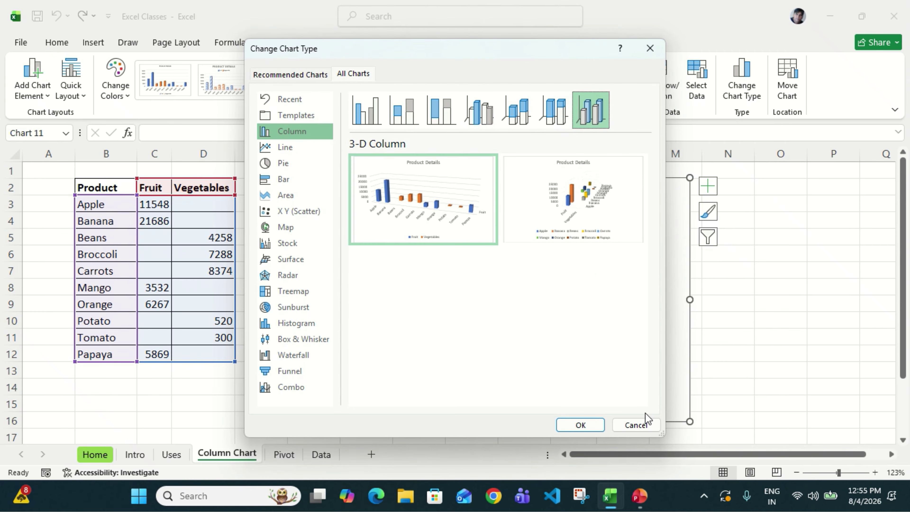
click(372, 107)
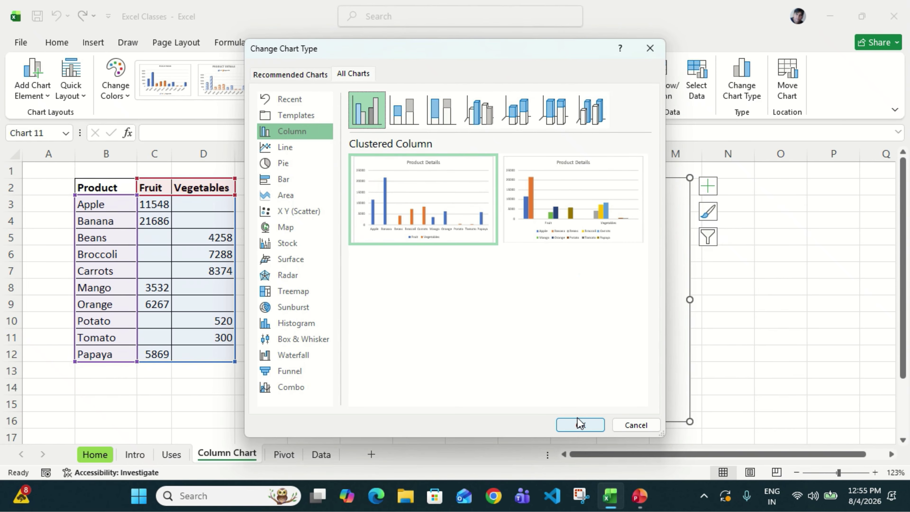
click(579, 425)
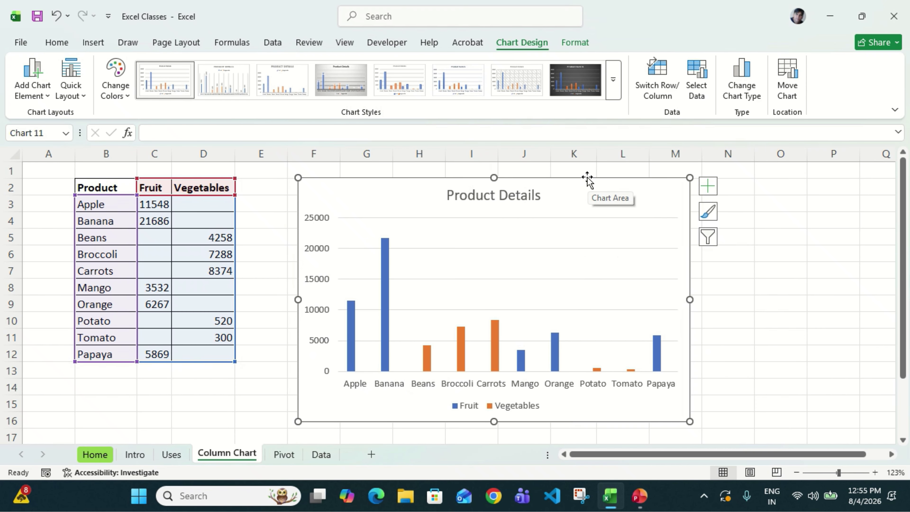
Preview the available colour palettes and quick layouts on the chart without applying any of them
click(118, 101)
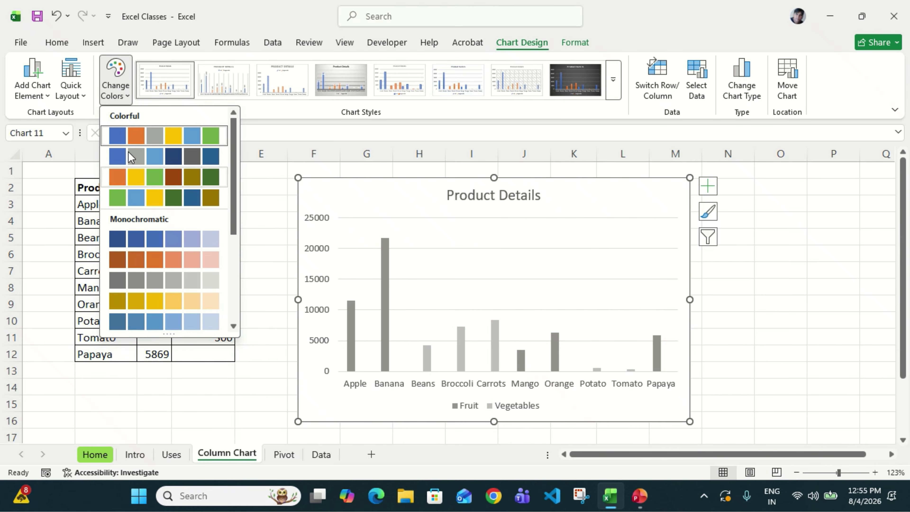
click(84, 92)
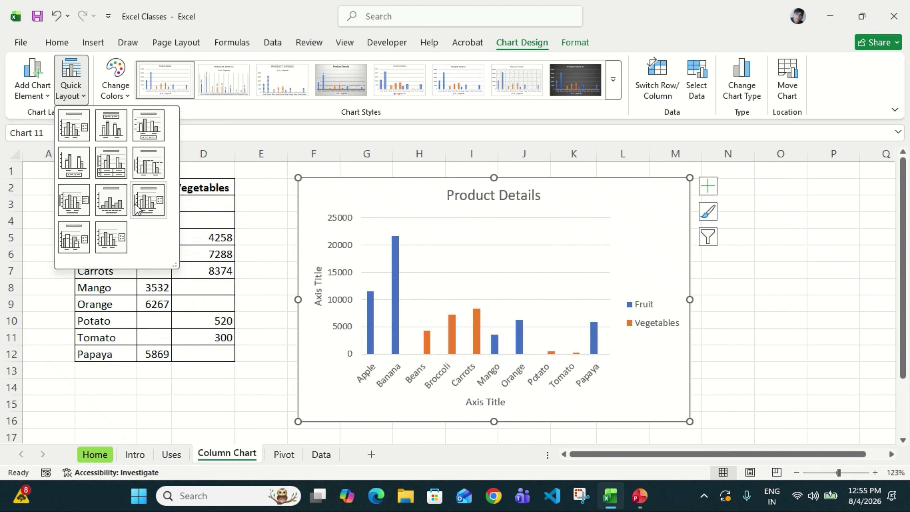
click(262, 229)
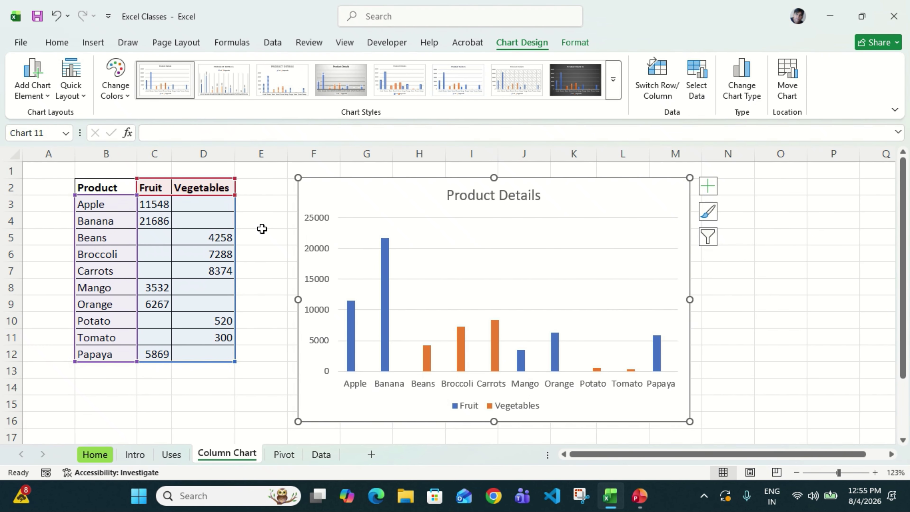
Remove the primary horizontal axis and the primary vertical axis from the chart
click(50, 98)
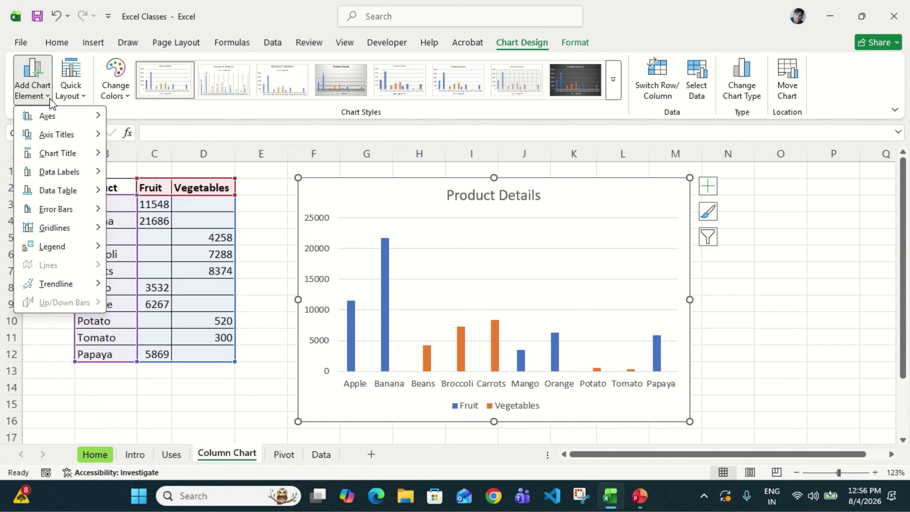
mouse_move(73, 122)
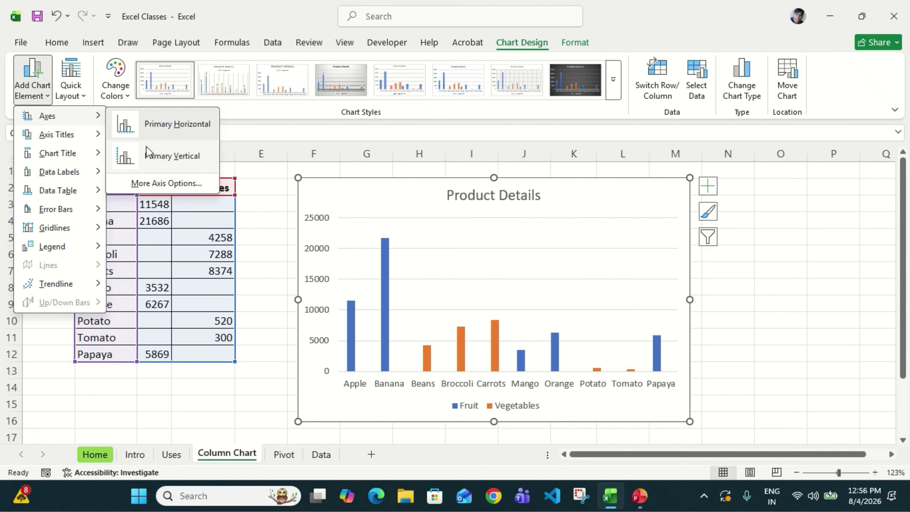
click(191, 125)
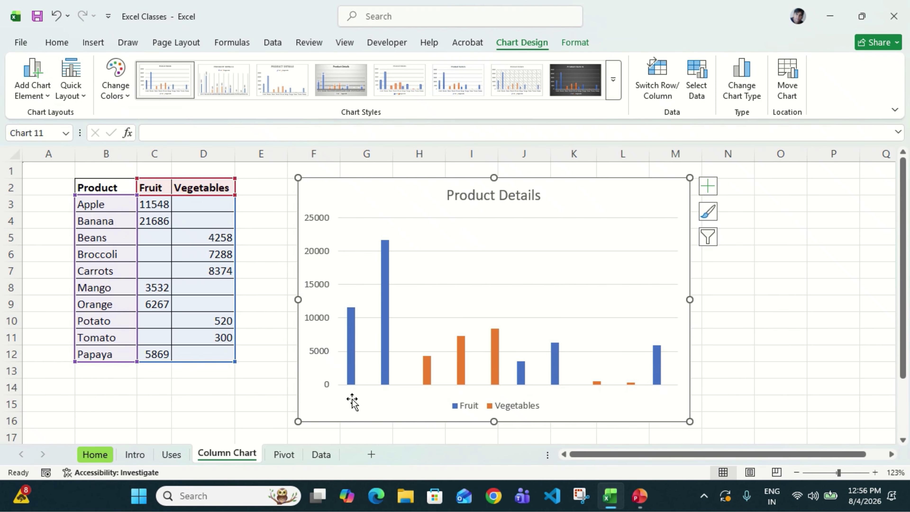
click(47, 98)
mouse_move(45, 120)
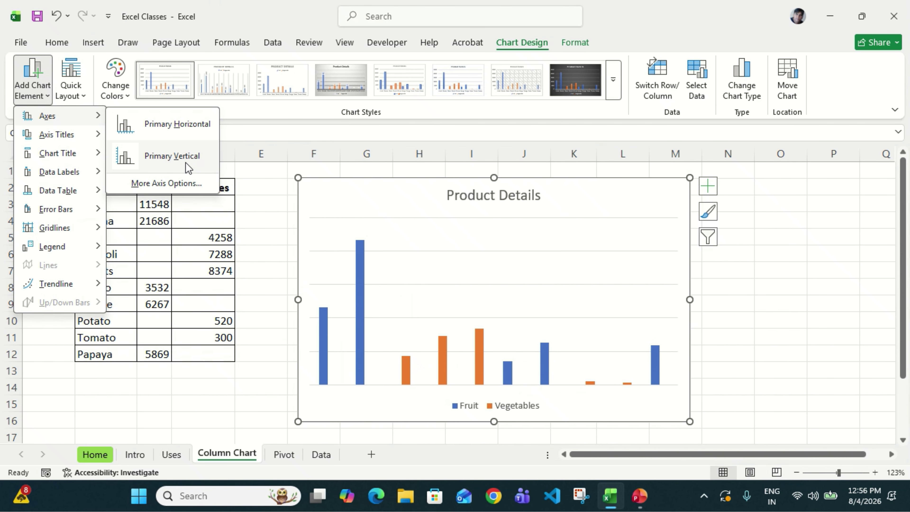
click(164, 158)
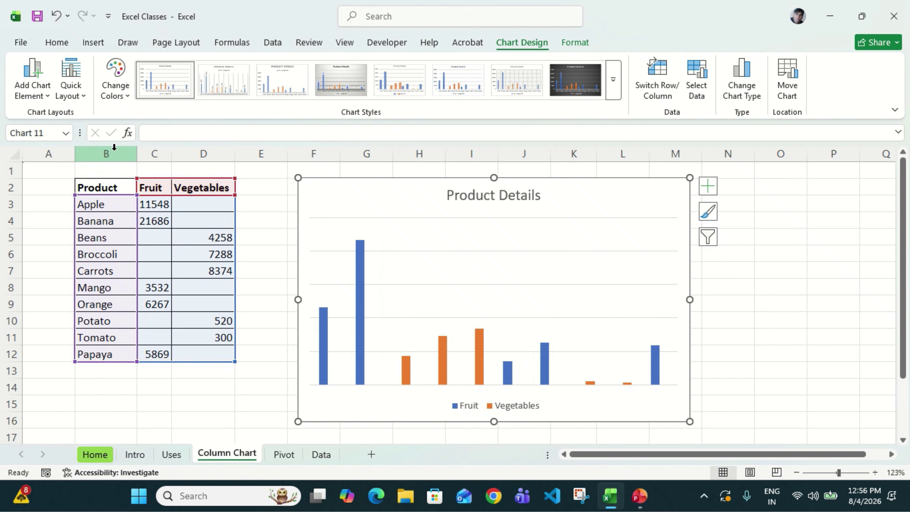
Add the primary horizontal and primary vertical axes back to the chart
click(35, 90)
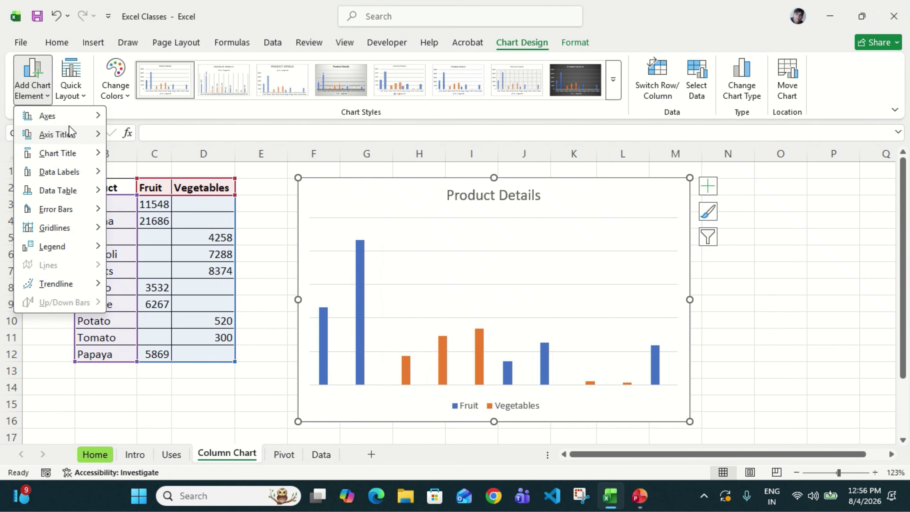
click(177, 125)
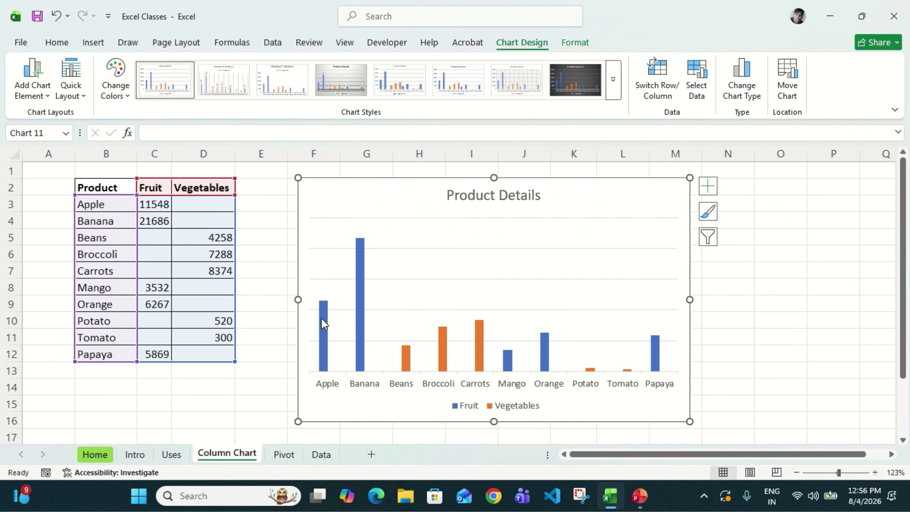
click(49, 95)
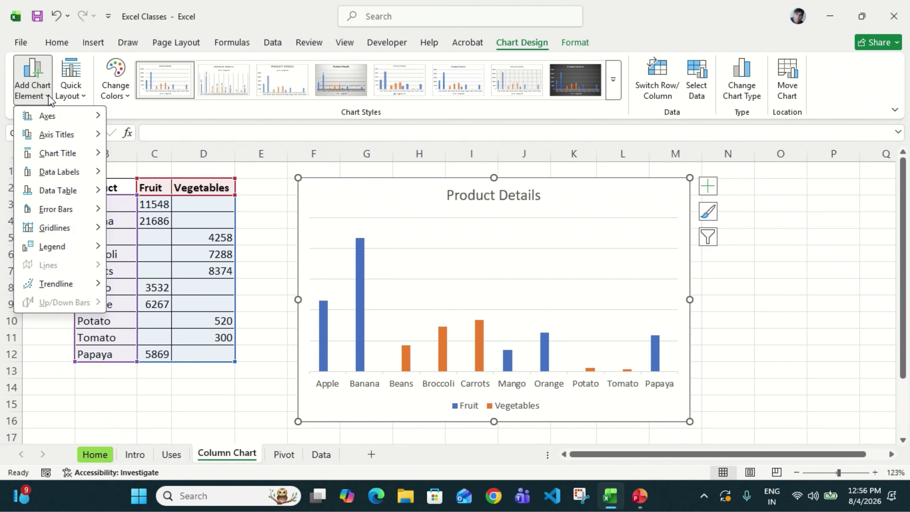
mouse_move(71, 117)
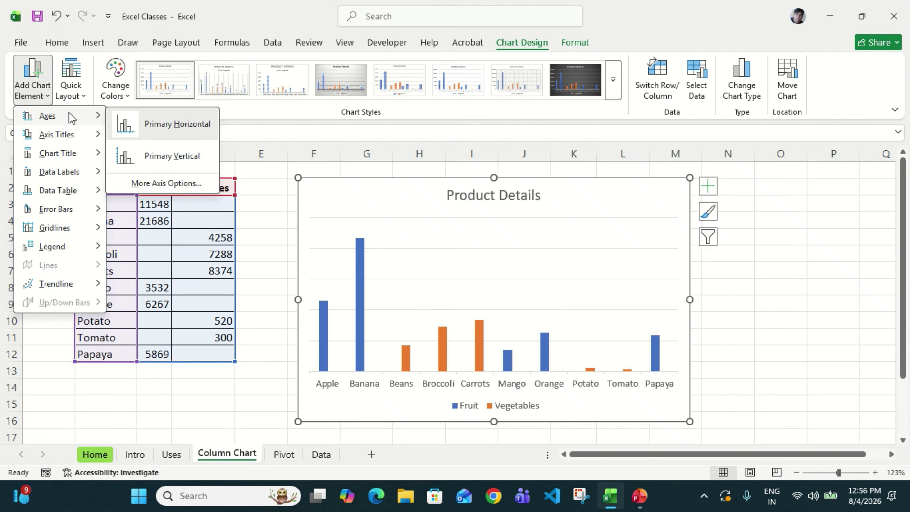
click(176, 152)
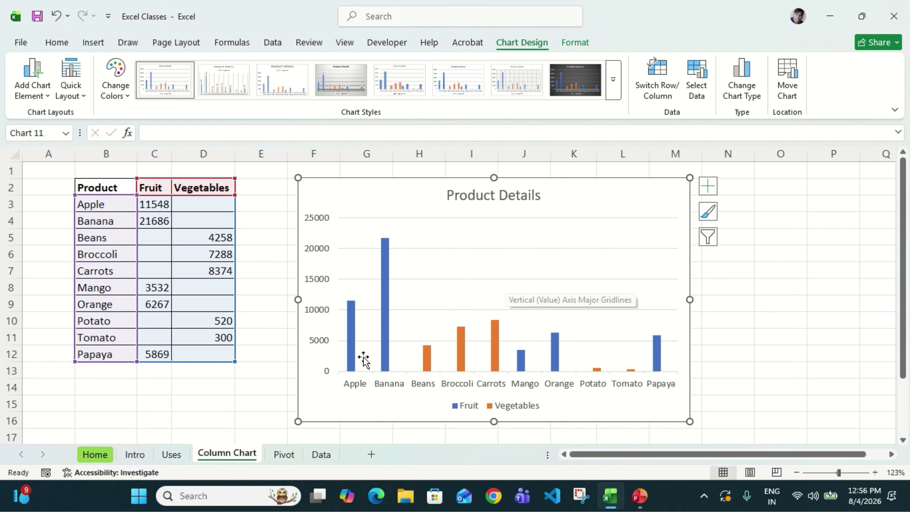
Reselect the chart and review the available axis title, chart title and data label options without applying any
click(277, 426)
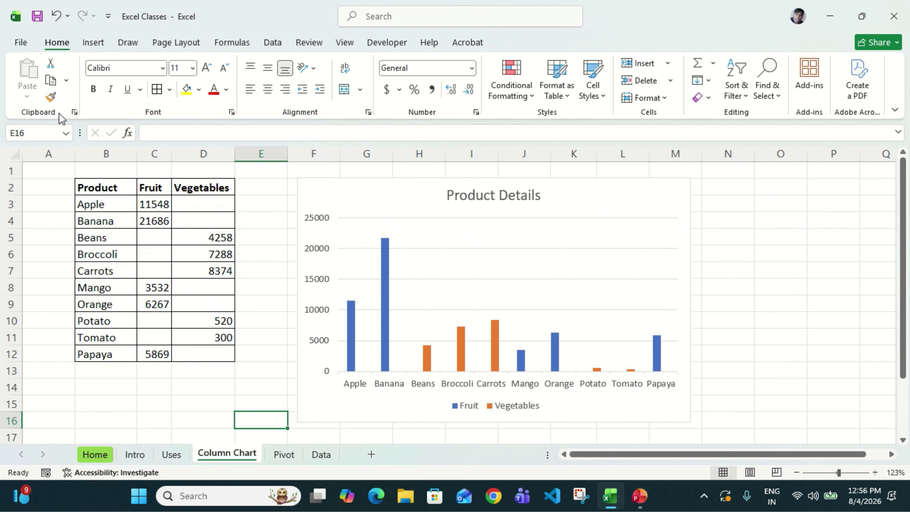
click(398, 179)
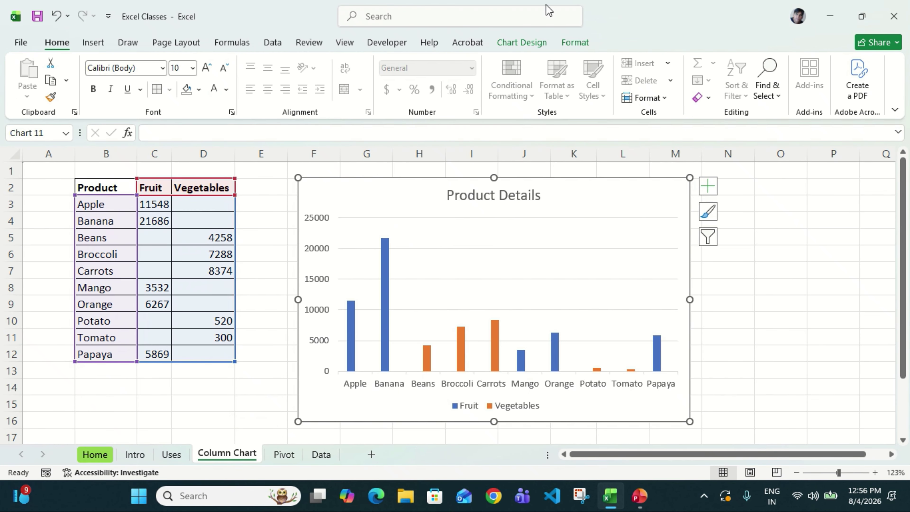
click(513, 48)
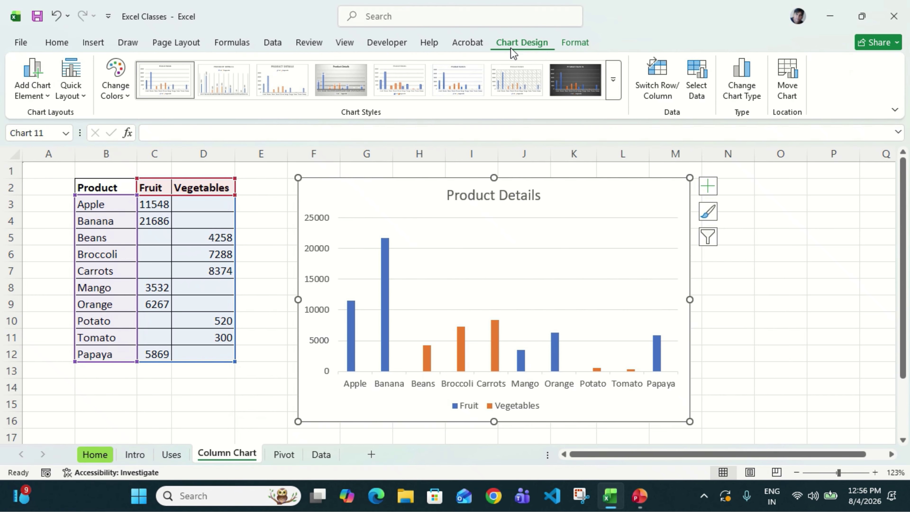
click(48, 92)
mouse_move(56, 138)
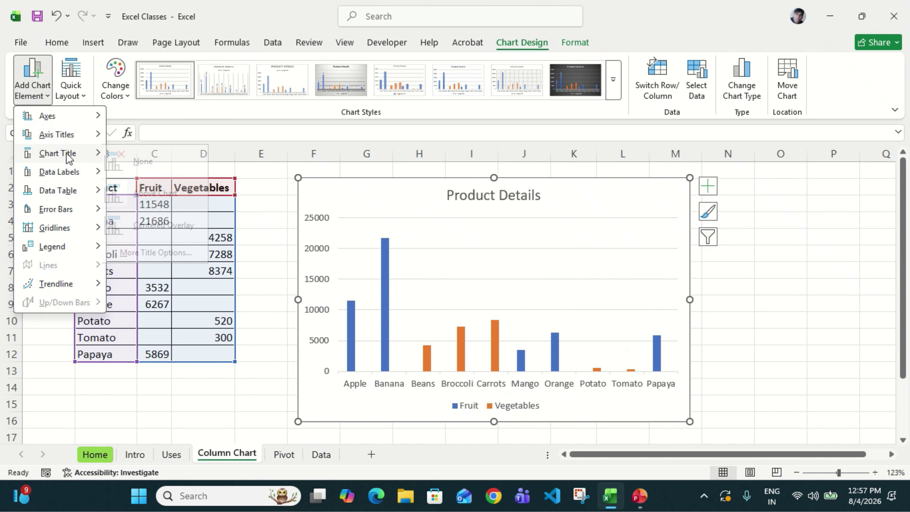
mouse_move(66, 153)
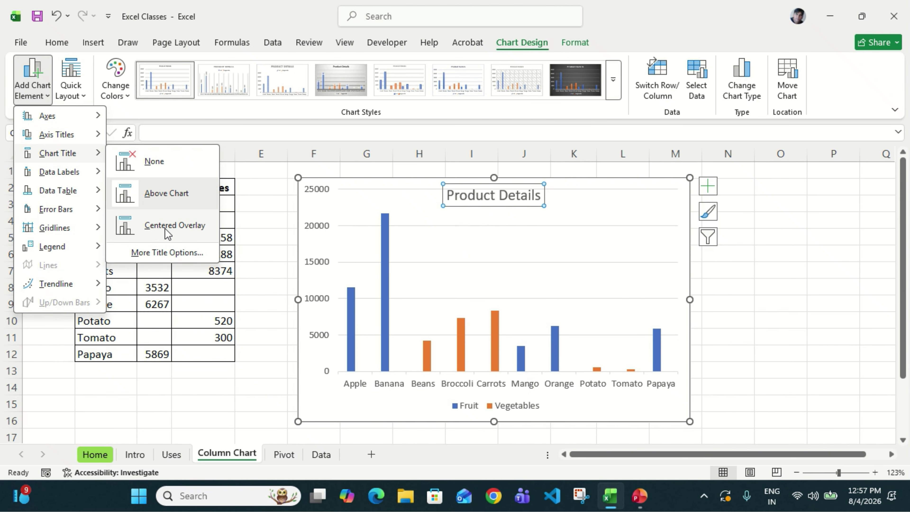
mouse_move(74, 174)
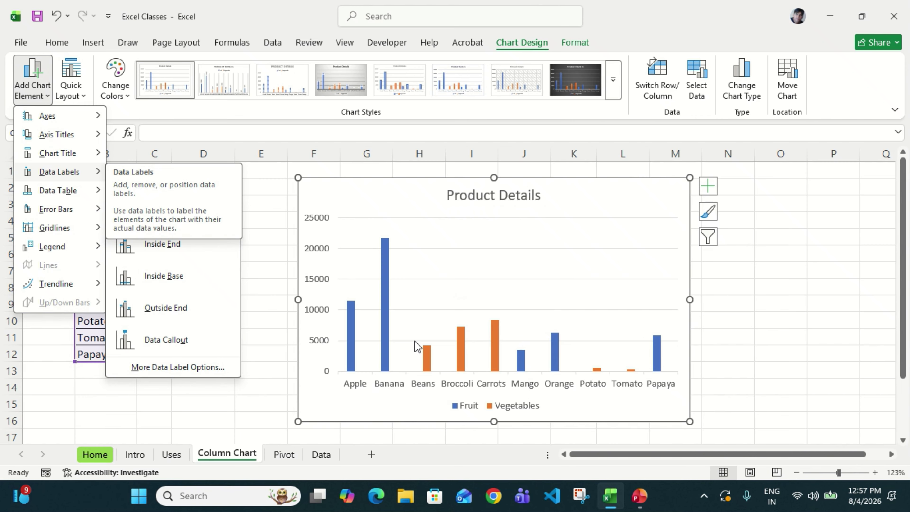
click(390, 275)
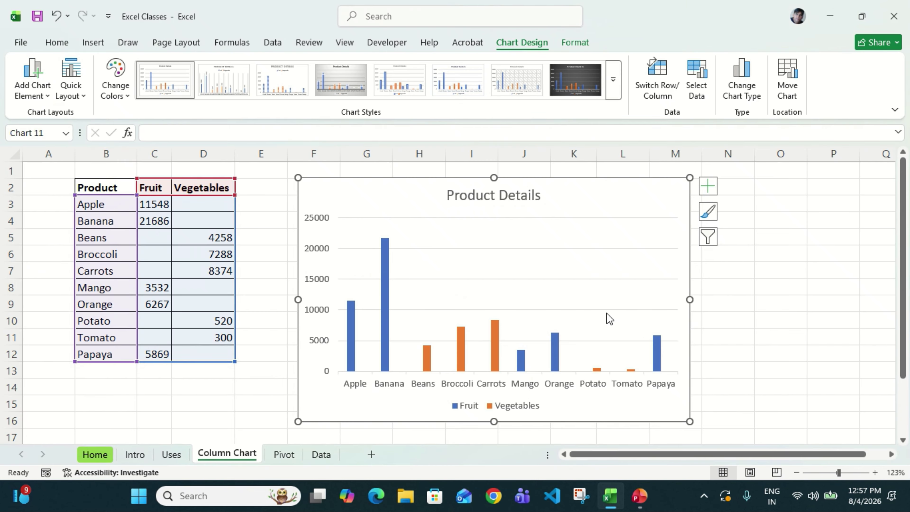
Add data labels to the Fruit series, and undo the addition
right_click(384, 268)
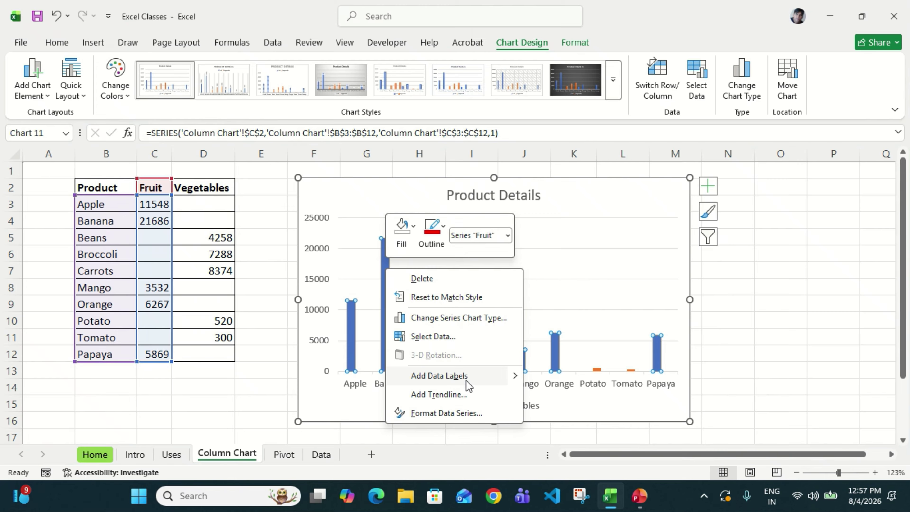
mouse_move(514, 382)
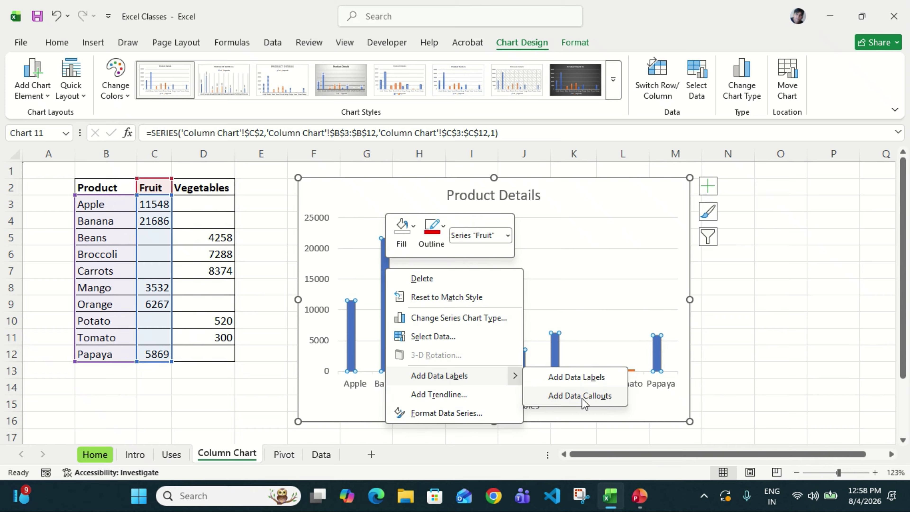
click(578, 379)
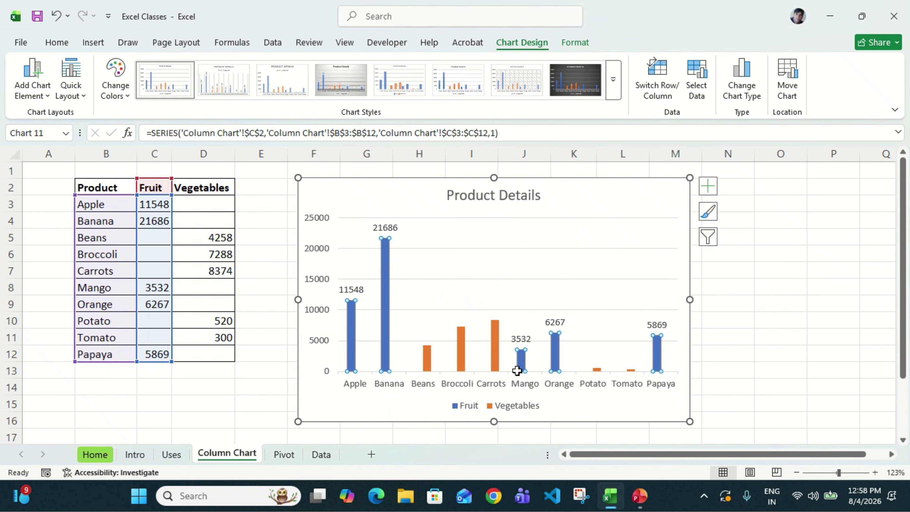
right_click(387, 255)
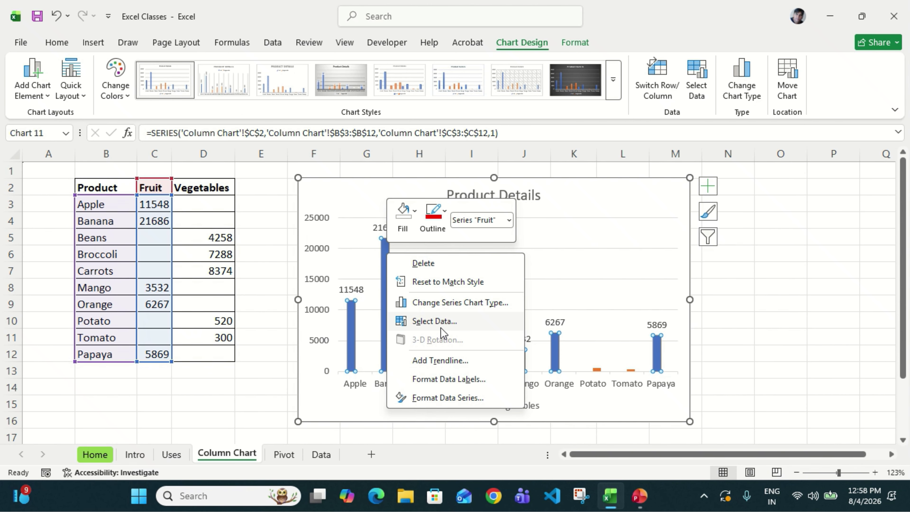
key(Escape)
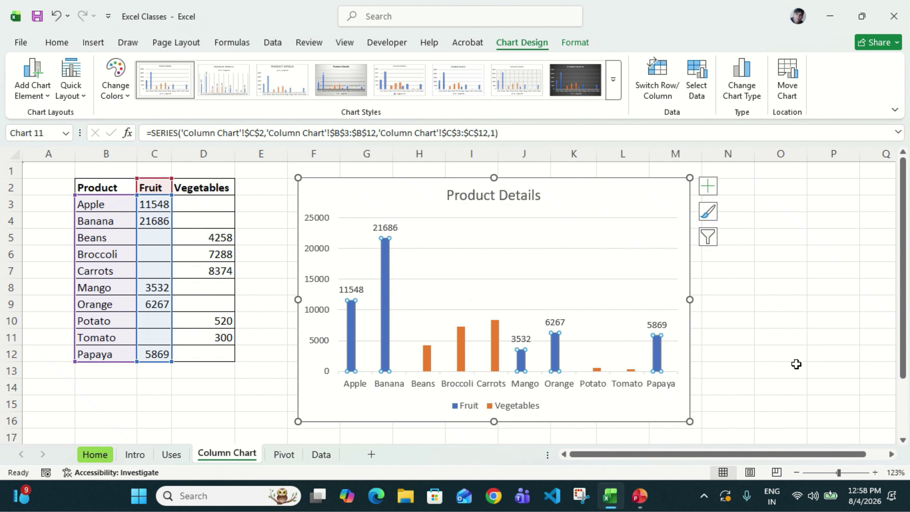
key(ctrl+z)
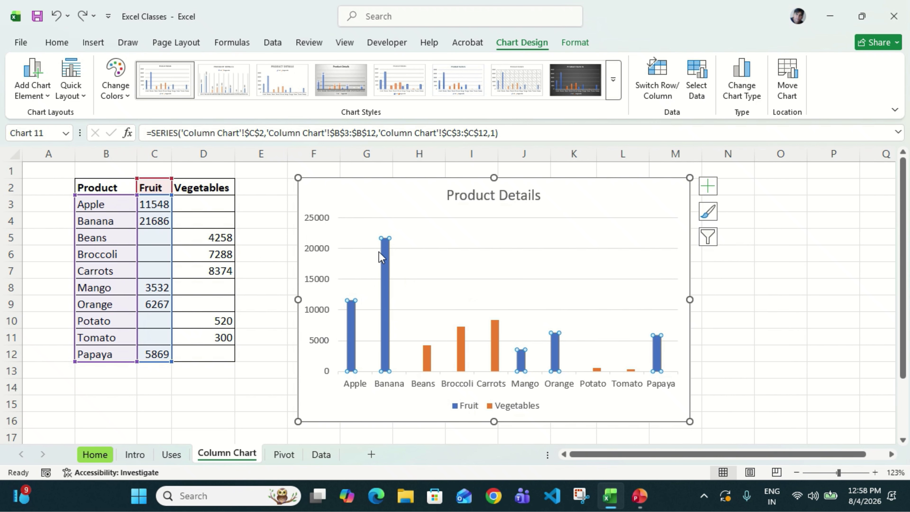
Add data callouts to the Fruit series, and undo them
right_click(385, 252)
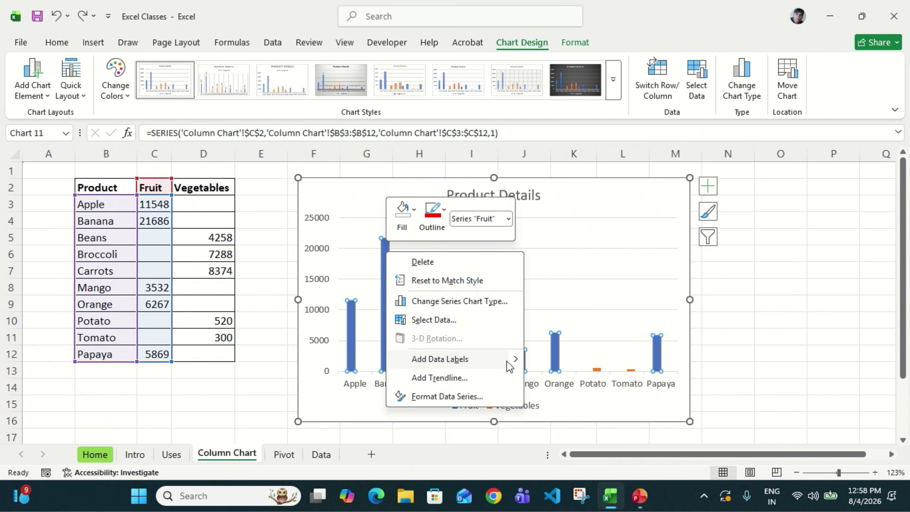
mouse_move(517, 361)
click(562, 381)
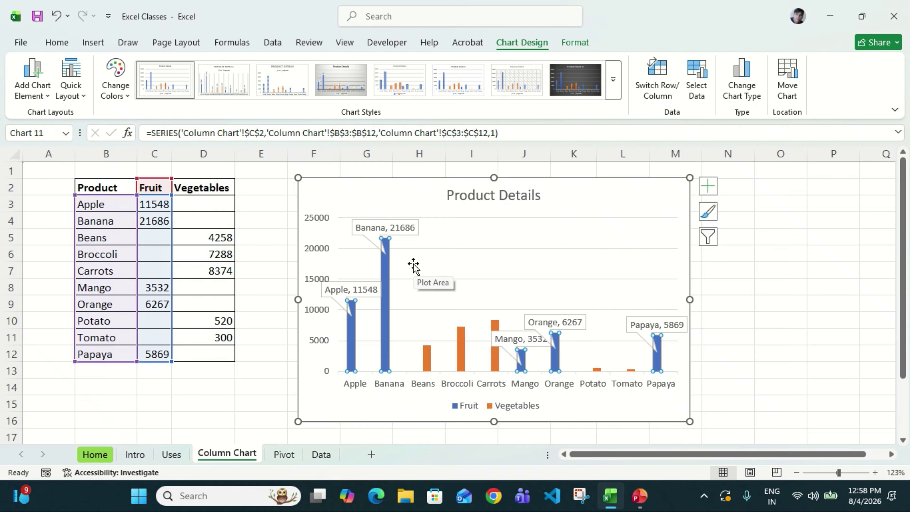
key(ctrl+z)
Add plain data labels to the Fruit series, and preview the data callout, data table and error bar options
right_click(384, 271)
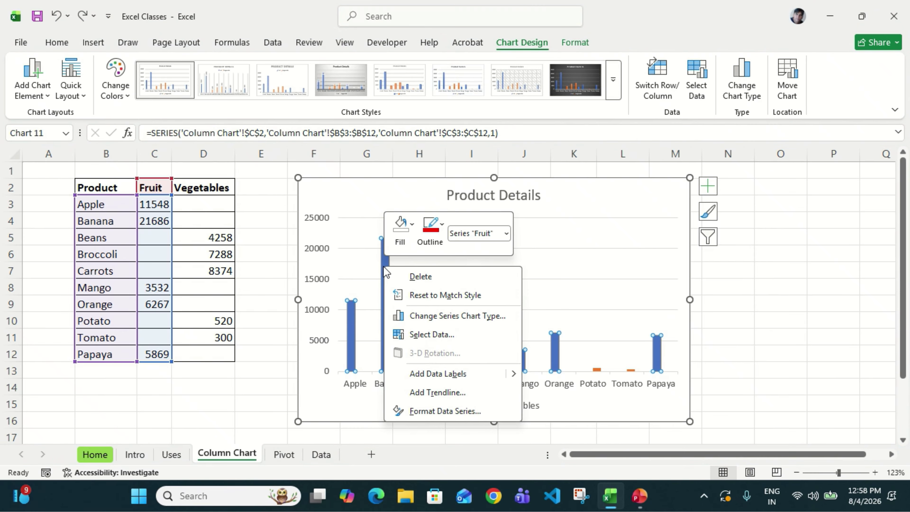
click(453, 373)
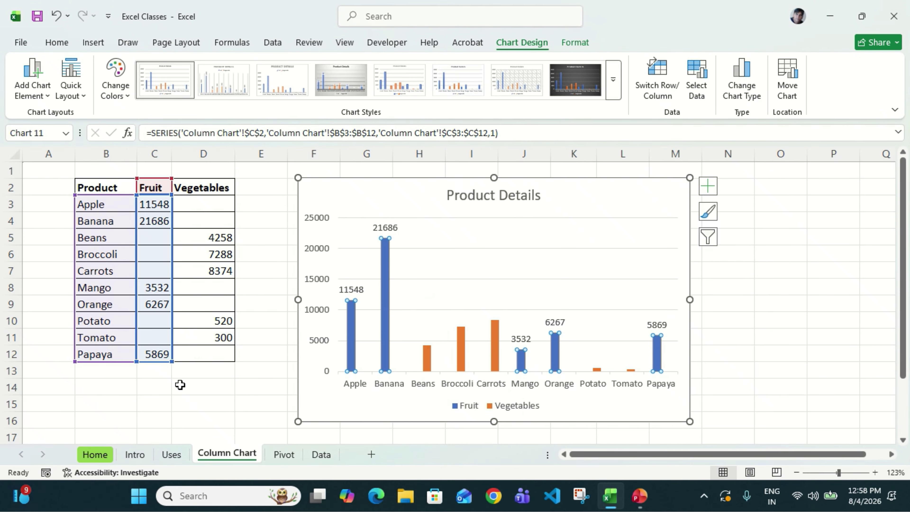
click(42, 94)
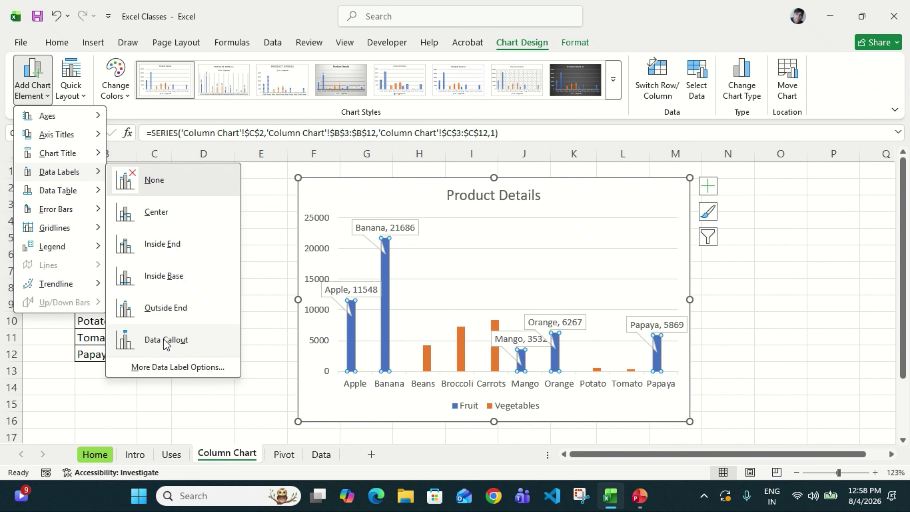
mouse_move(88, 195)
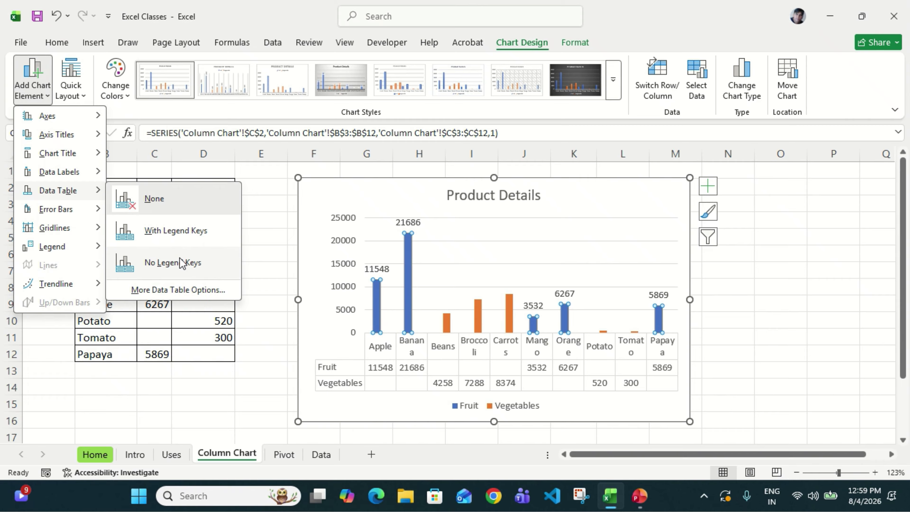
mouse_move(68, 213)
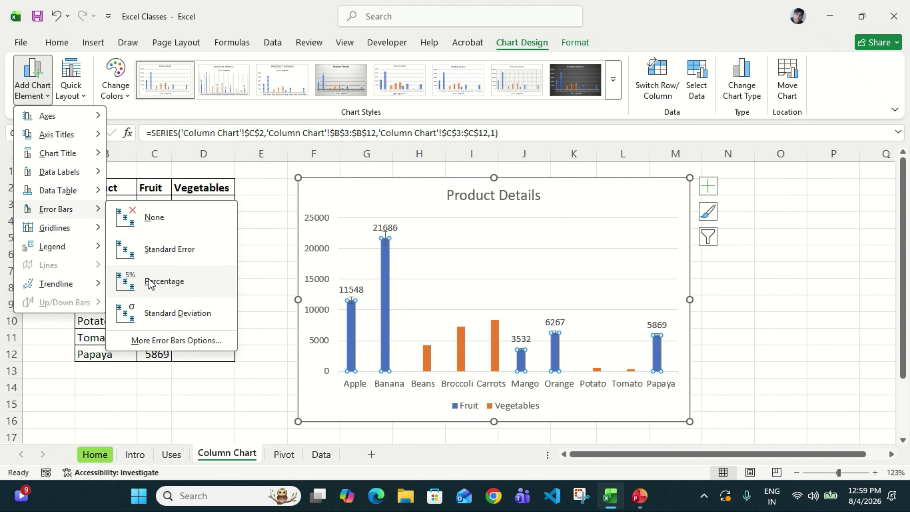
Add data labels to the Vegetables series
right_click(461, 352)
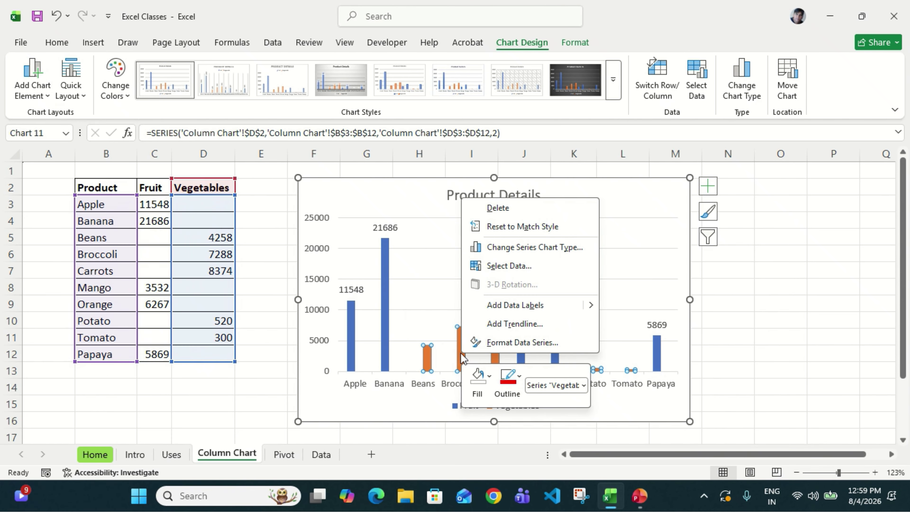
click(526, 304)
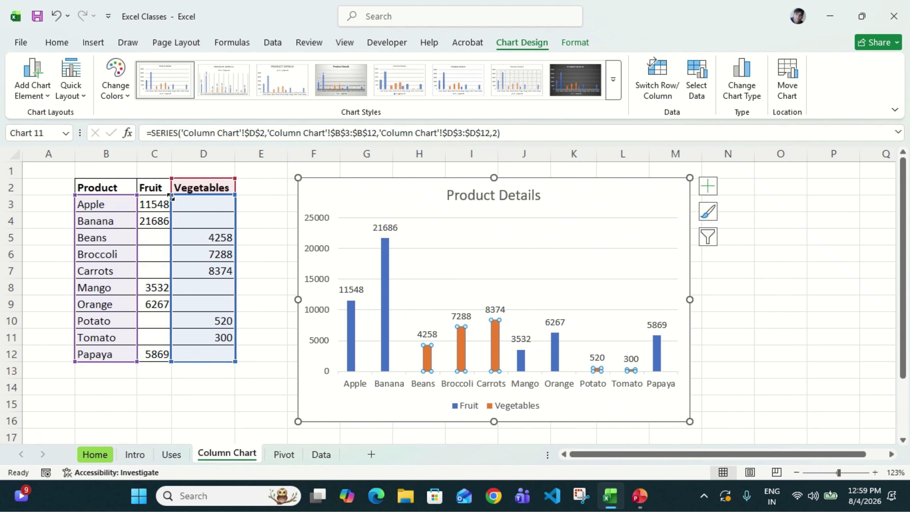
click(301, 389)
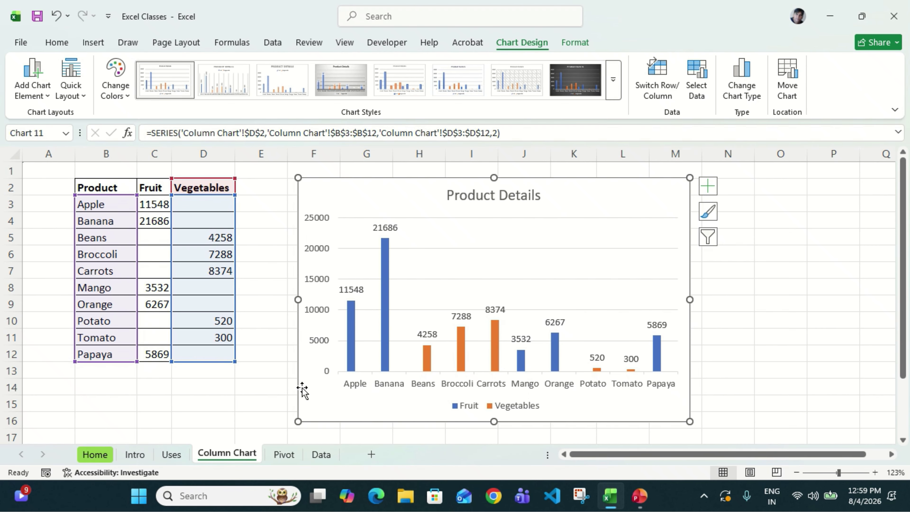
Preview the error bars, and add primary minor vertical gridlines to the chart and remove them again
click(46, 91)
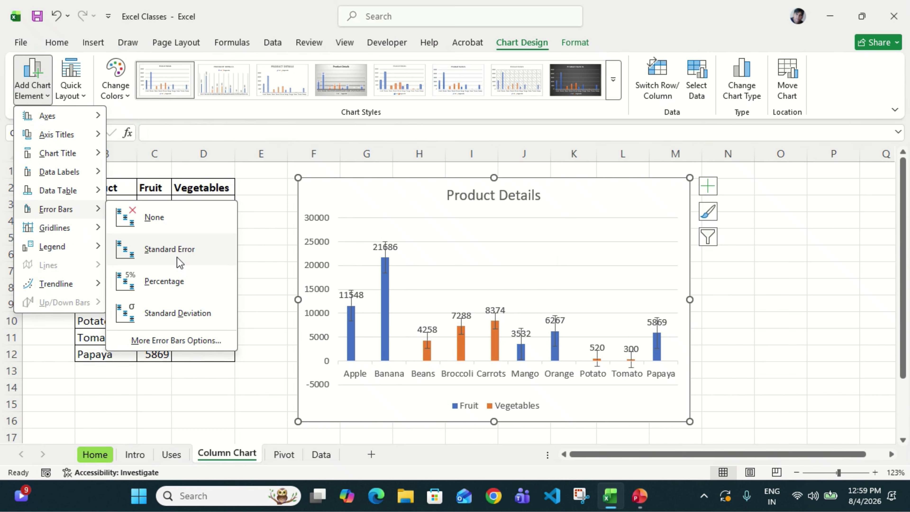
mouse_move(87, 234)
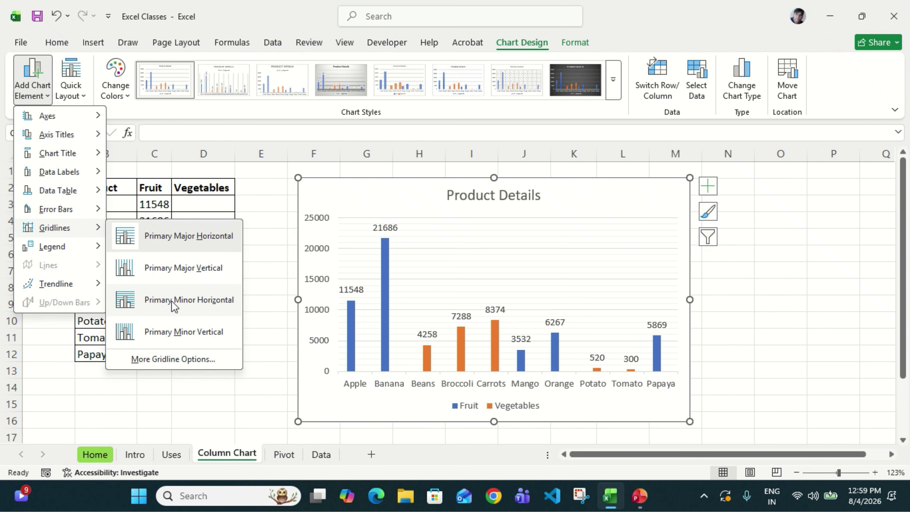
click(175, 332)
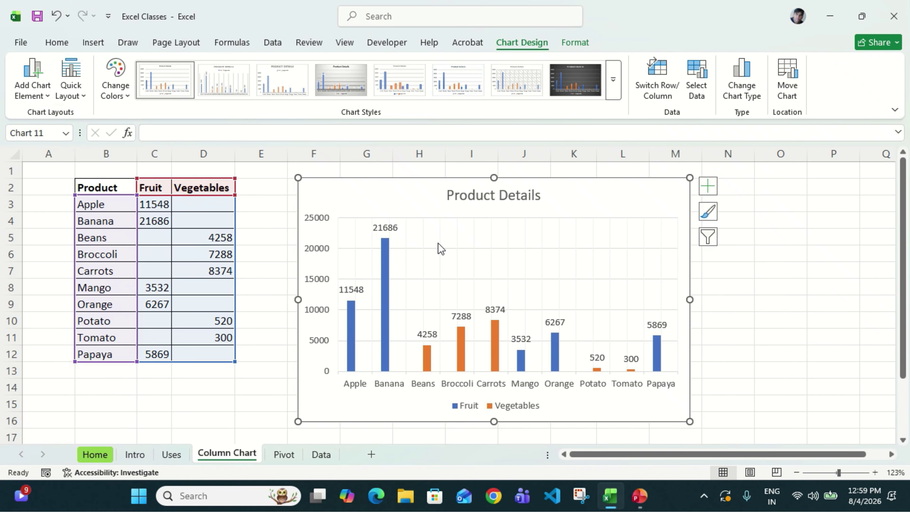
click(40, 94)
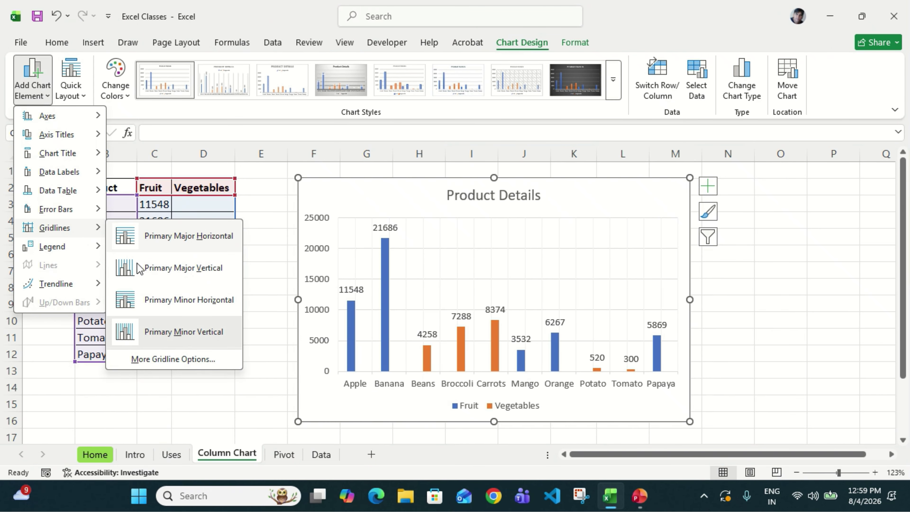
click(180, 330)
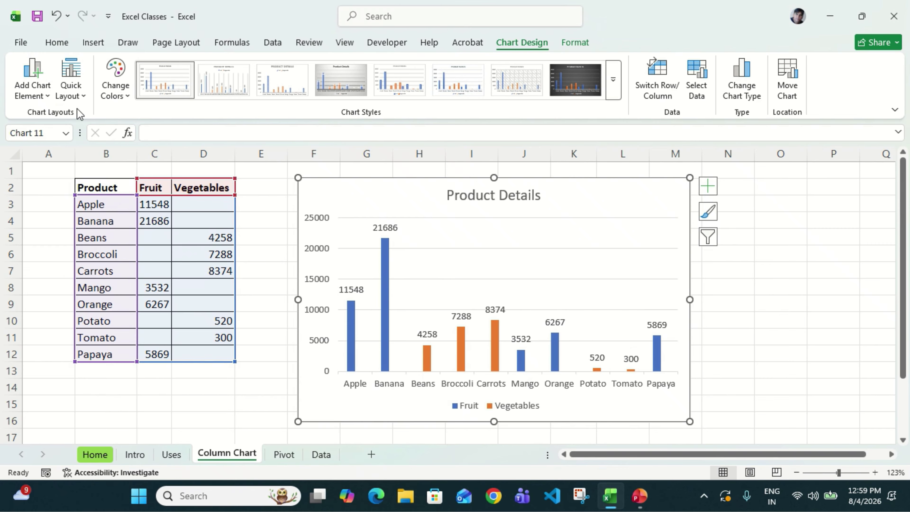
Remove the primary major horizontal gridlines from the chart
click(46, 100)
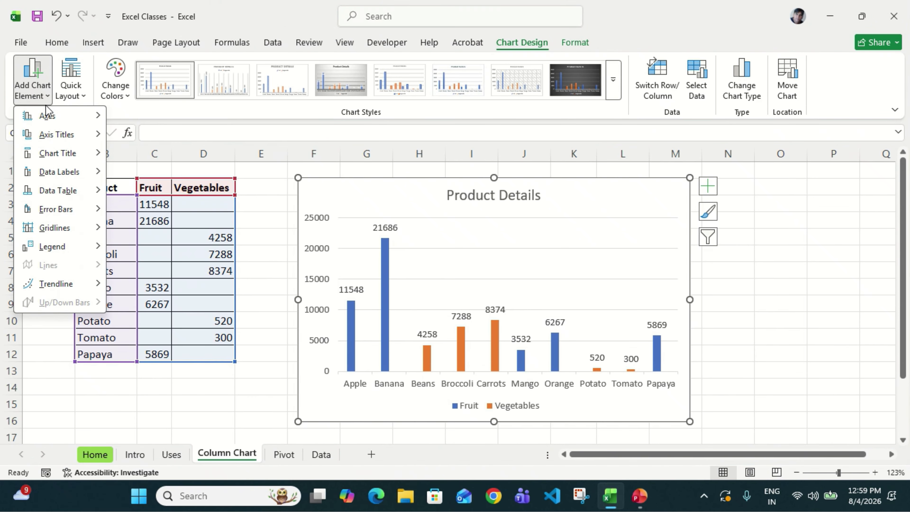
mouse_move(68, 226)
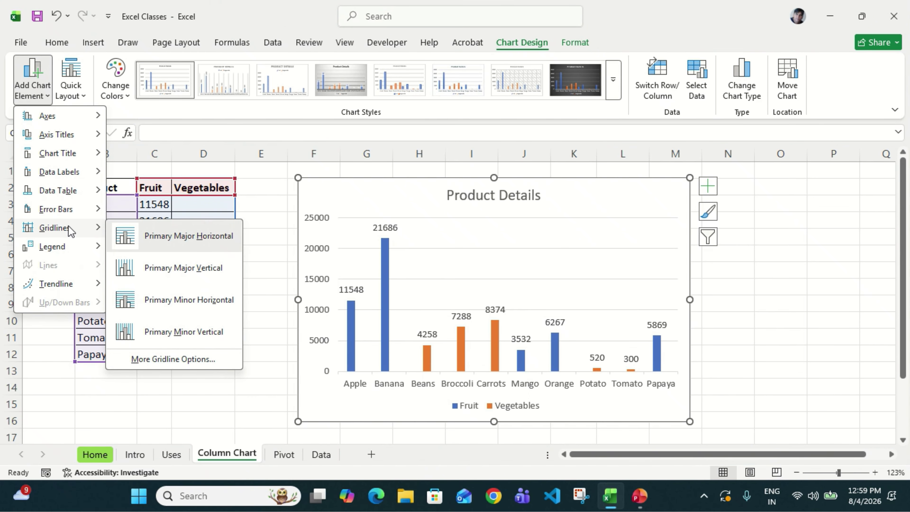
click(176, 243)
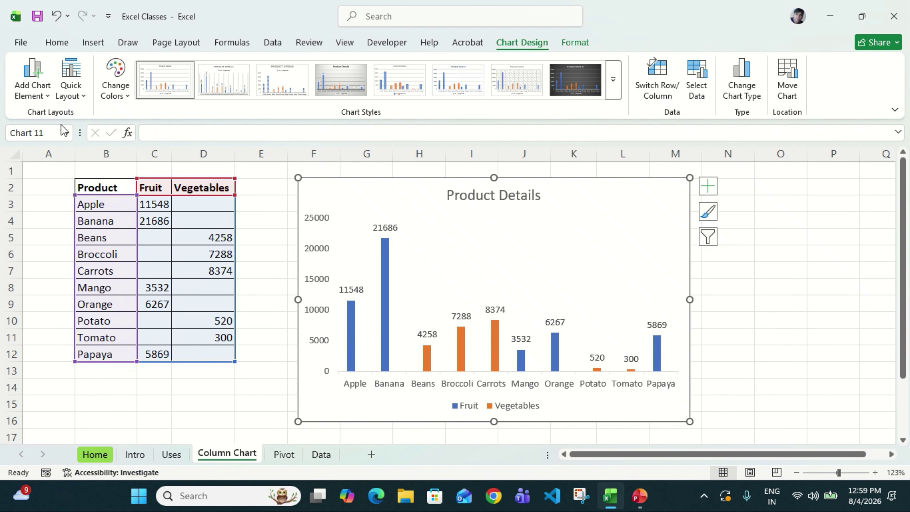
Preview the legend positions and place the legend at the top of the chart
click(48, 101)
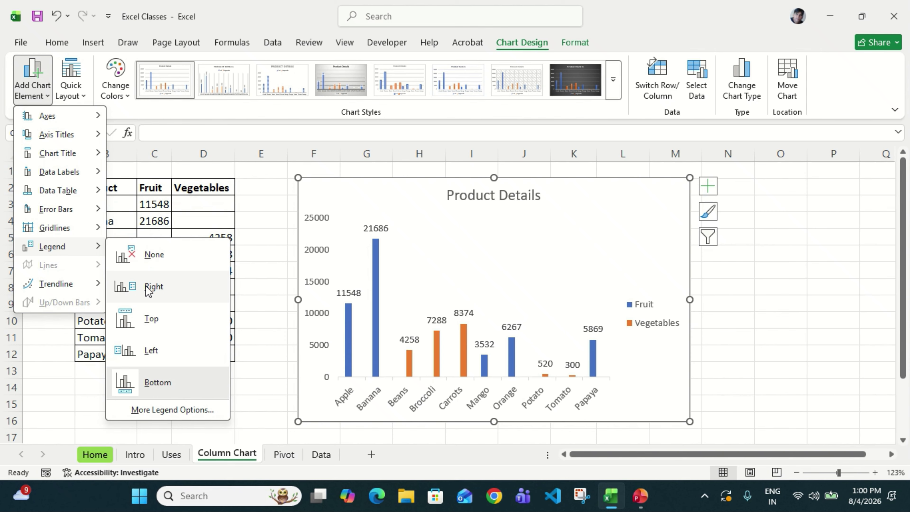
click(148, 319)
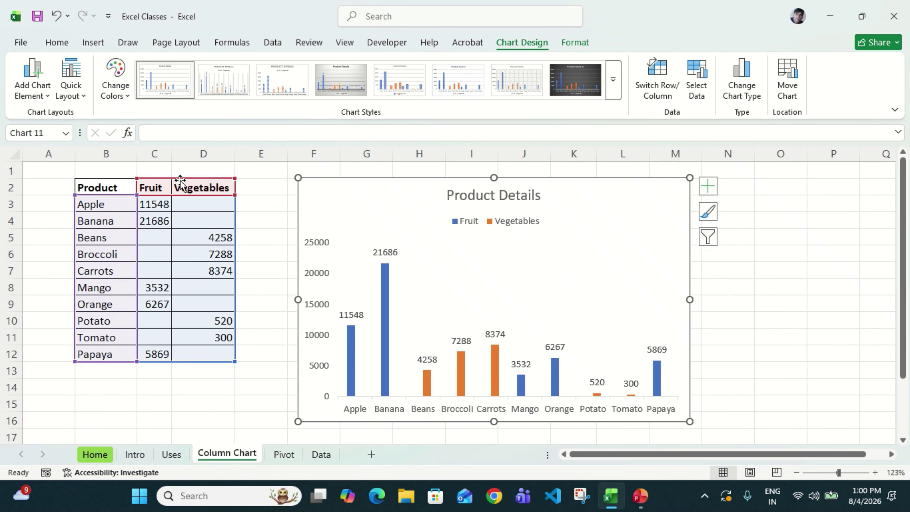
Try the legend on the left side of the chart and place it at the bottom of the chart
click(32, 84)
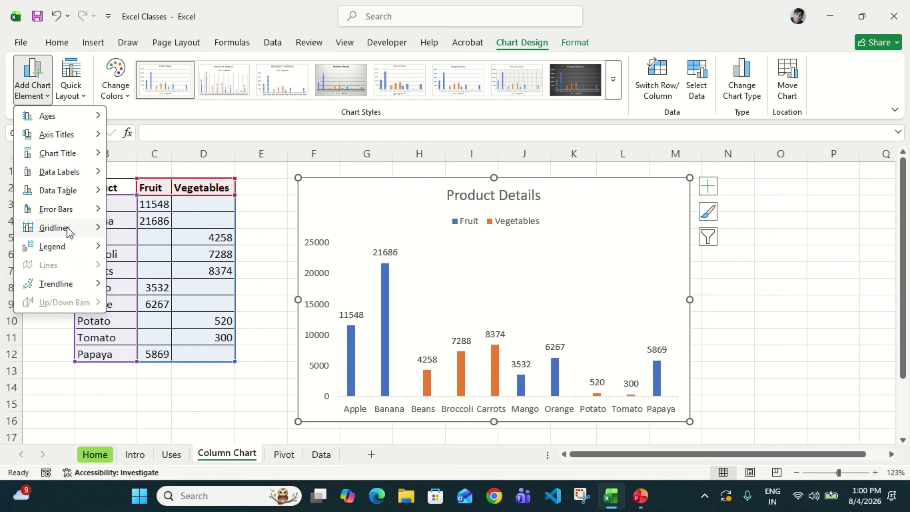
mouse_move(71, 247)
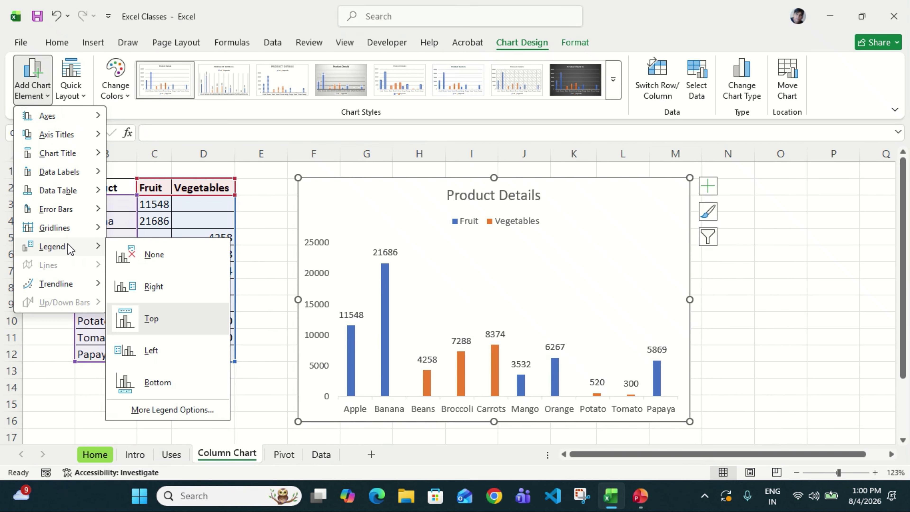
click(171, 351)
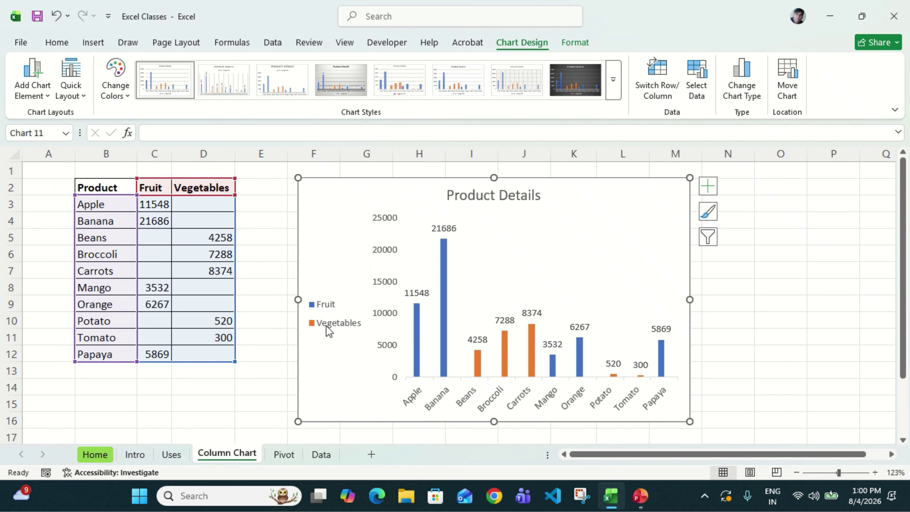
click(45, 94)
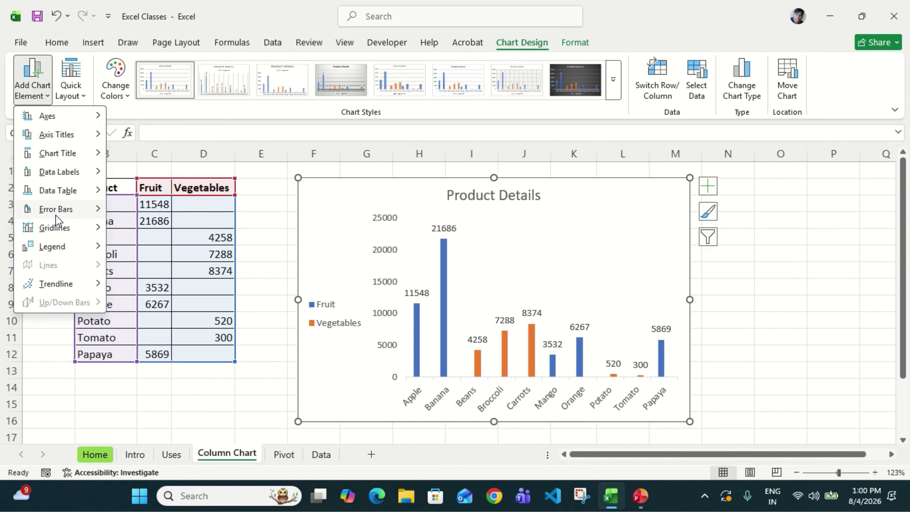
mouse_move(62, 250)
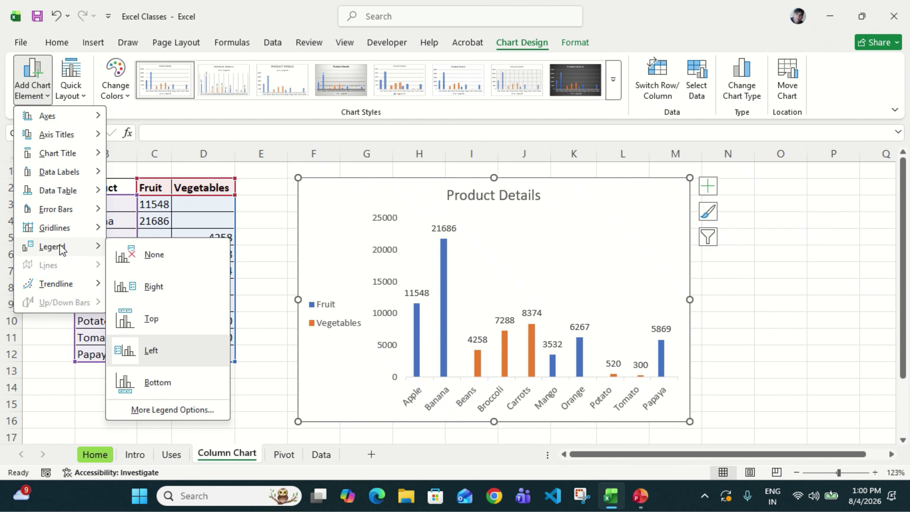
click(161, 382)
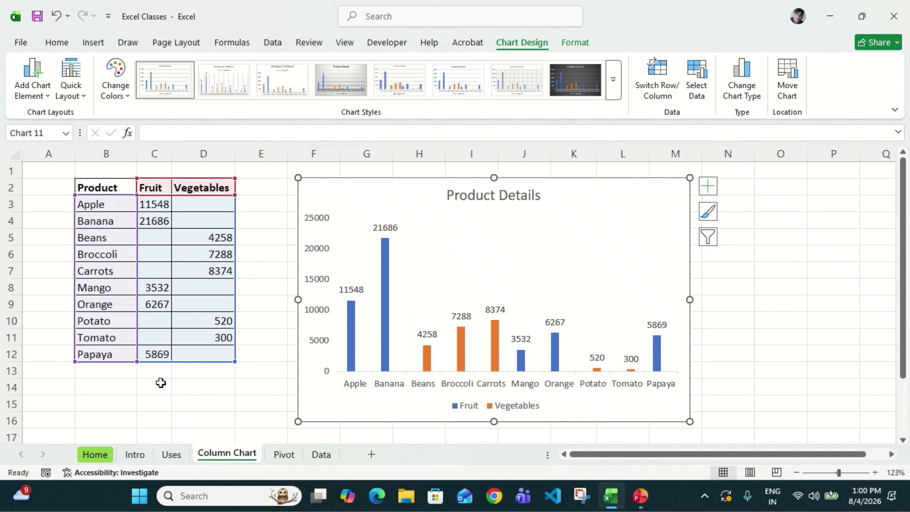
Add a Moving Average trendline based on the Fruit series and remove it again
click(49, 100)
mouse_move(77, 289)
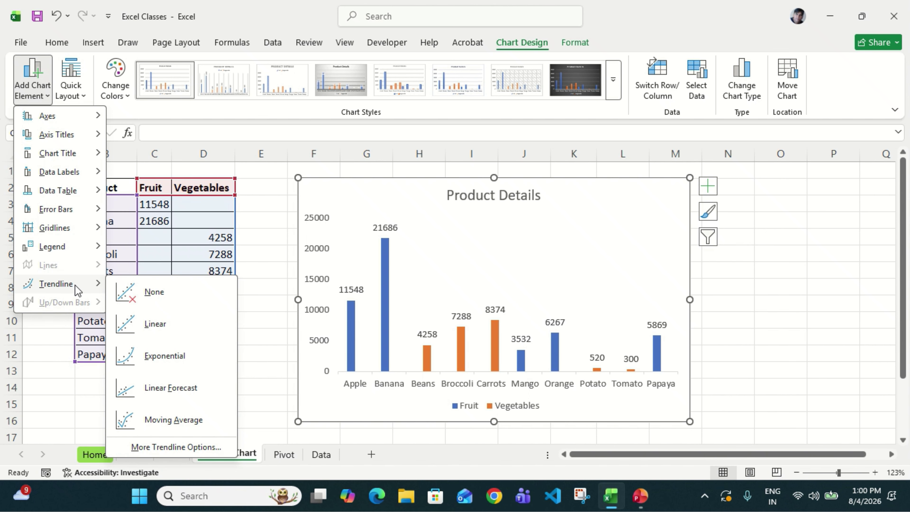
click(174, 422)
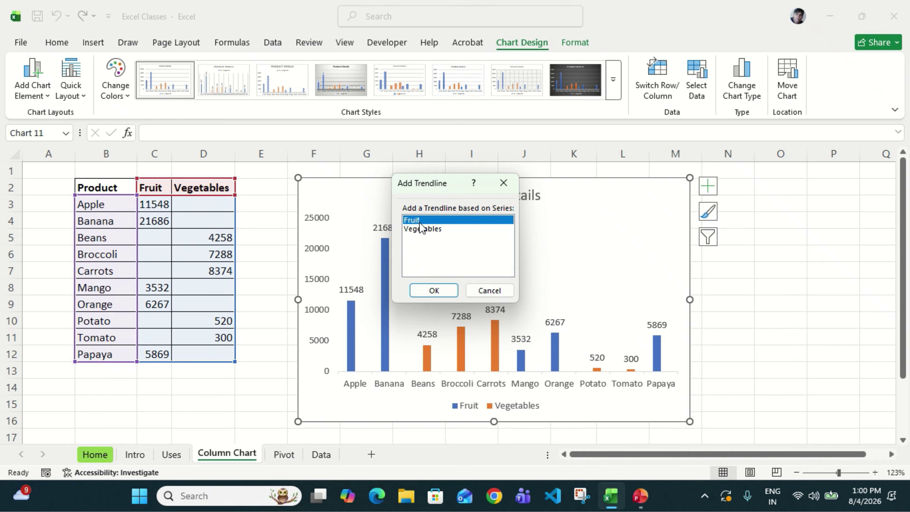
click(434, 290)
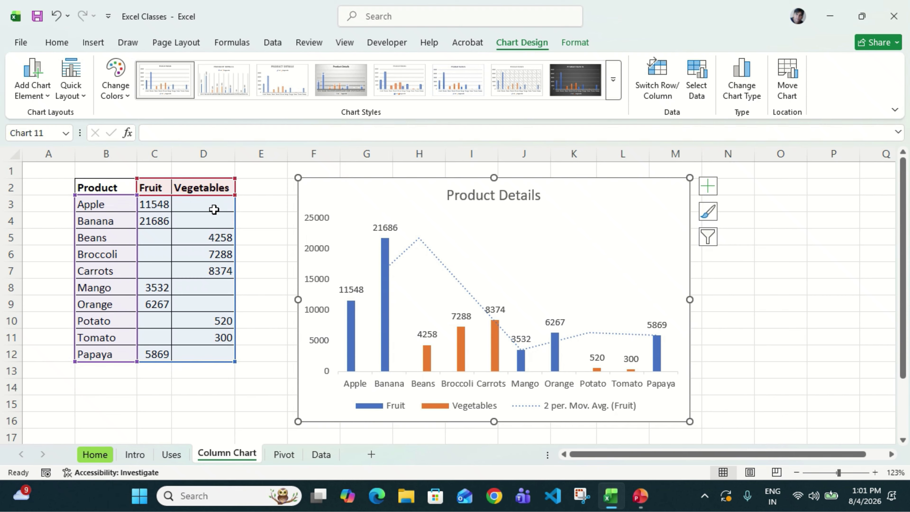
click(37, 98)
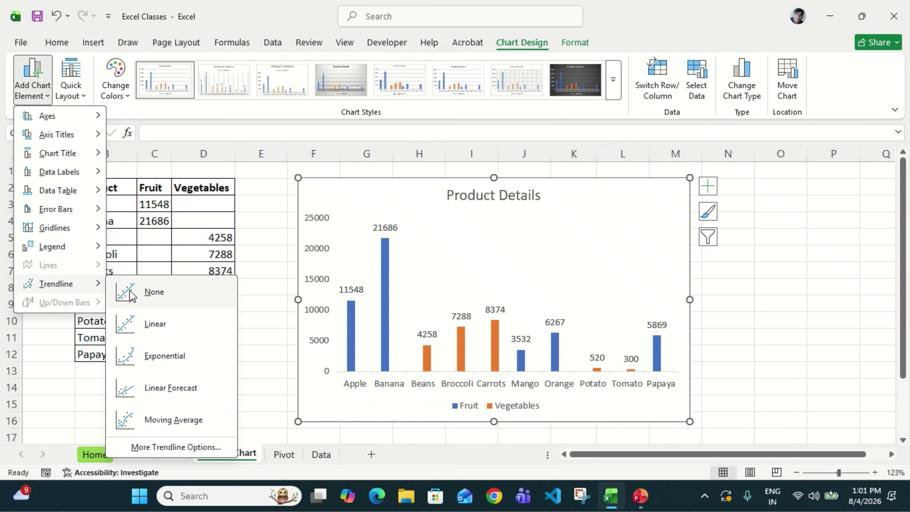
click(132, 296)
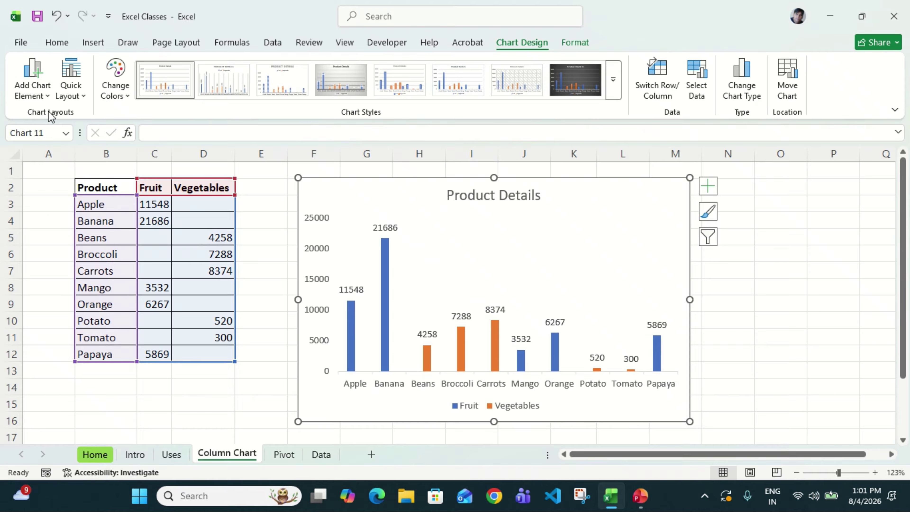
Add a Linear Forecast trendline based on the Vegetables series and undo it
click(48, 93)
mouse_move(87, 293)
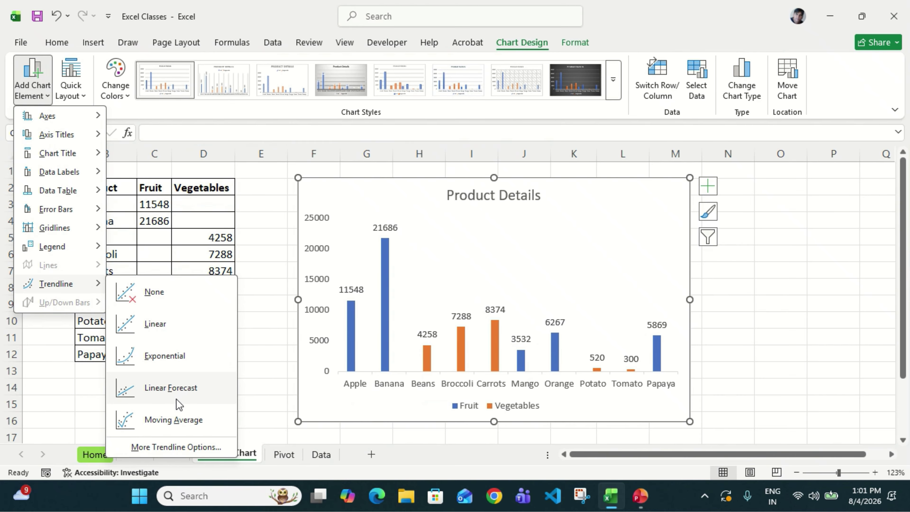
click(185, 392)
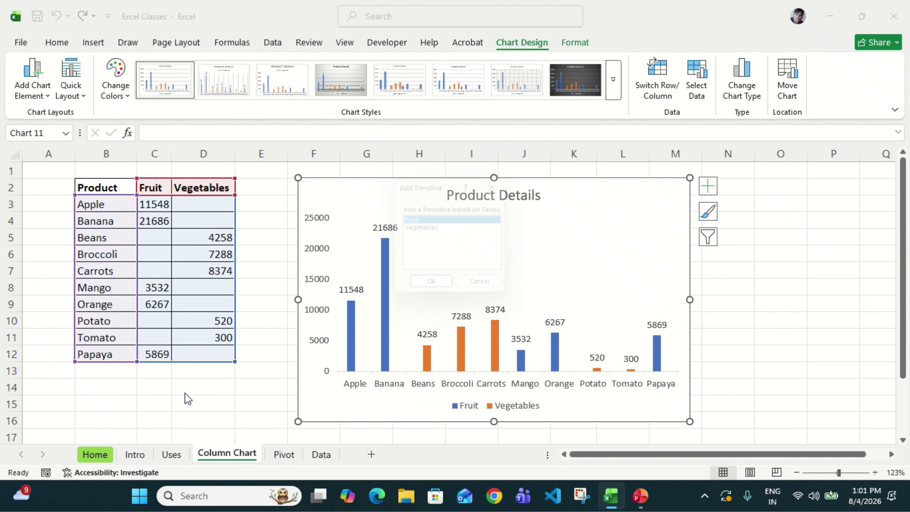
click(425, 228)
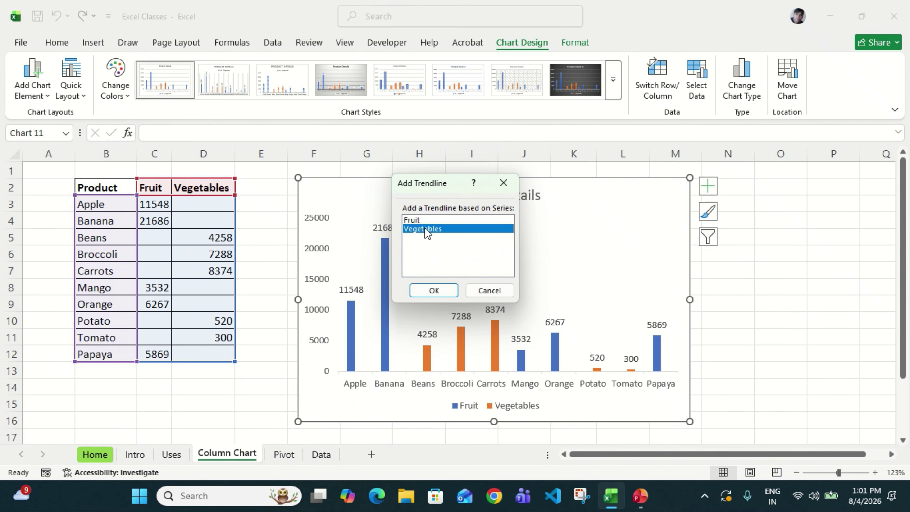
click(433, 293)
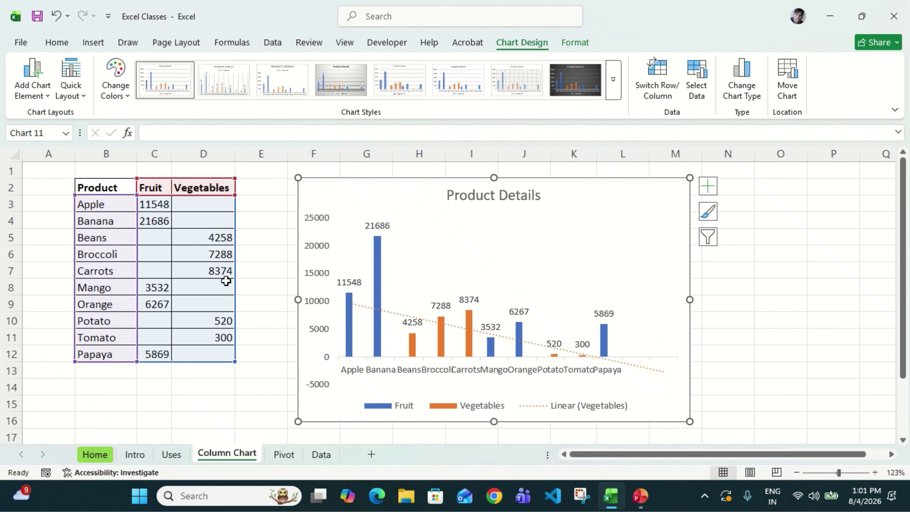
key(ctrl+z)
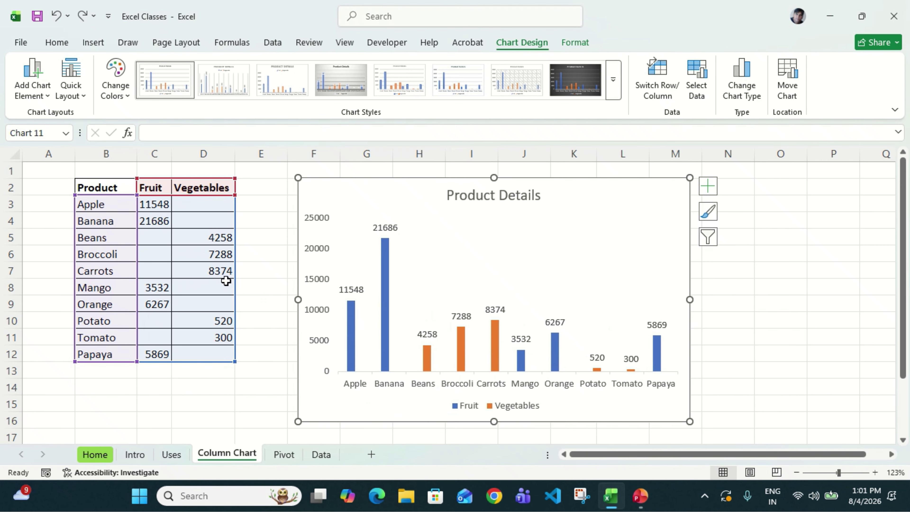
click(44, 101)
click(758, 287)
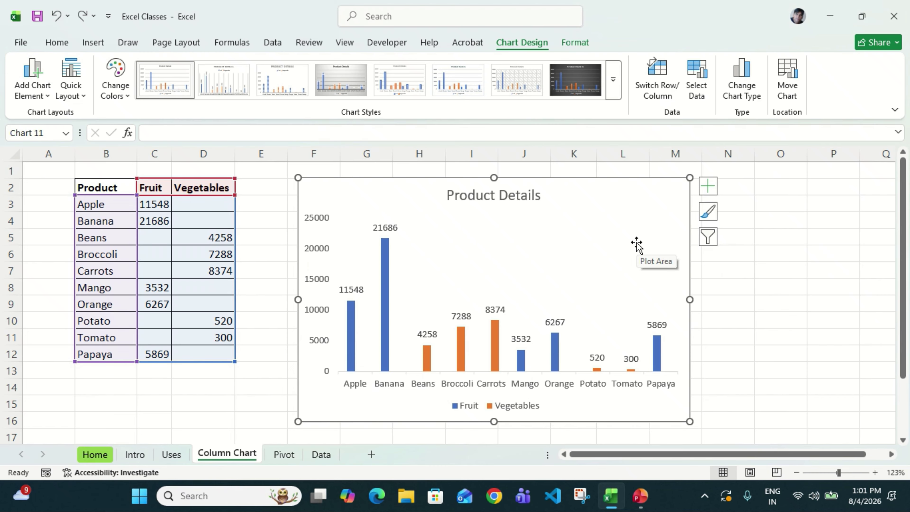
Apply the solid orange WordArt style to the chart title
click(576, 42)
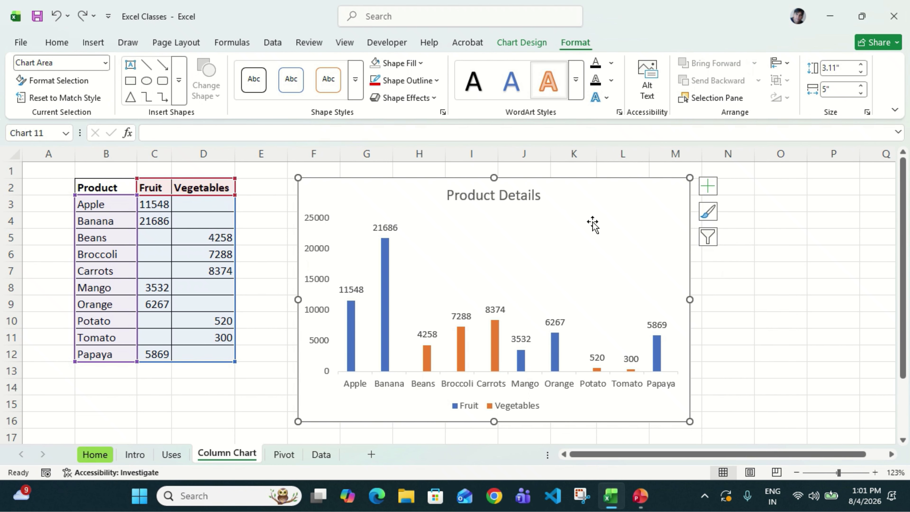
click(520, 196)
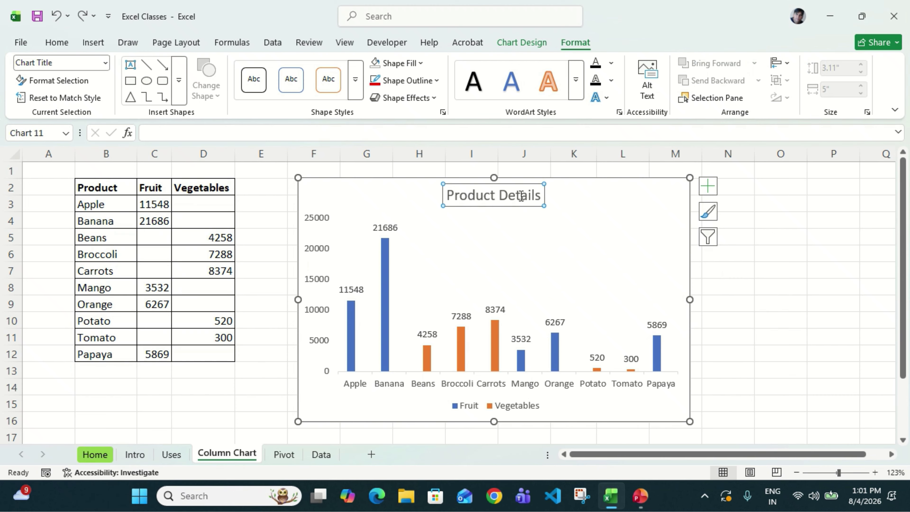
click(562, 85)
click(575, 88)
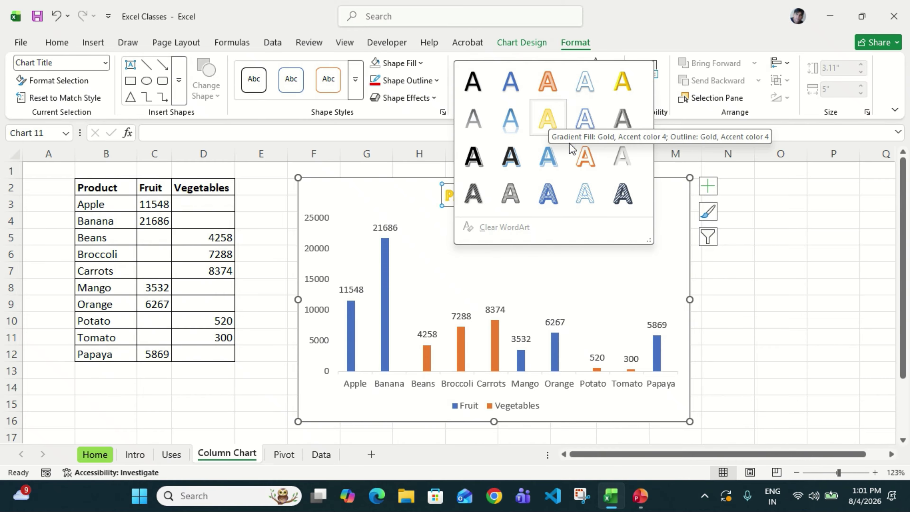
click(550, 90)
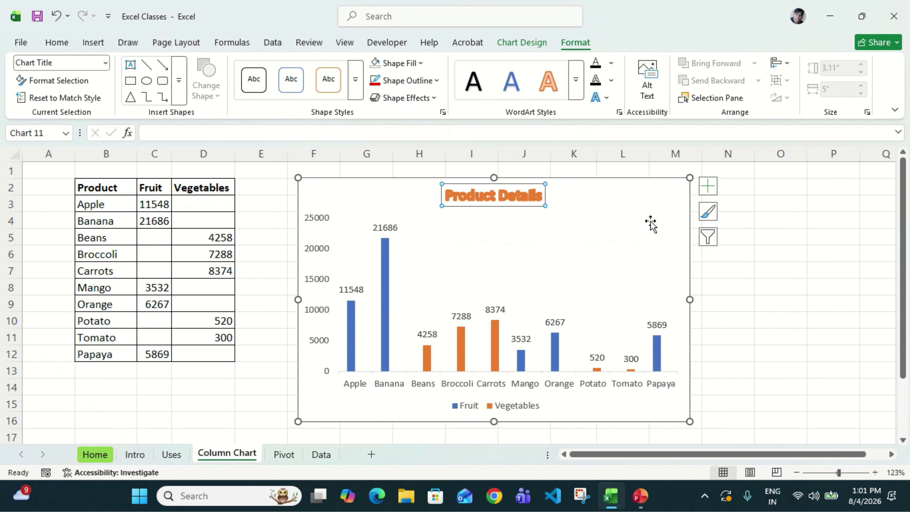
Set the chart title's text outline weight to ¼ pt and its text fill to a light green theme color
click(612, 82)
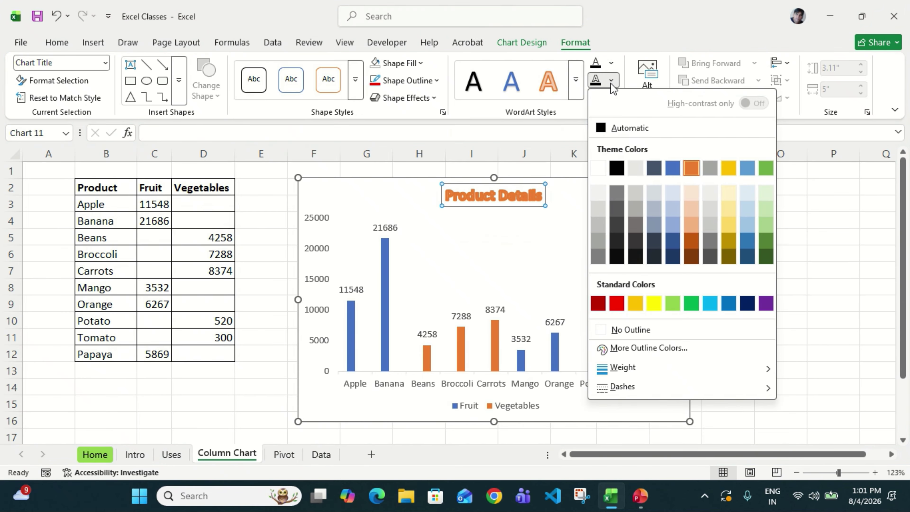
mouse_move(650, 374)
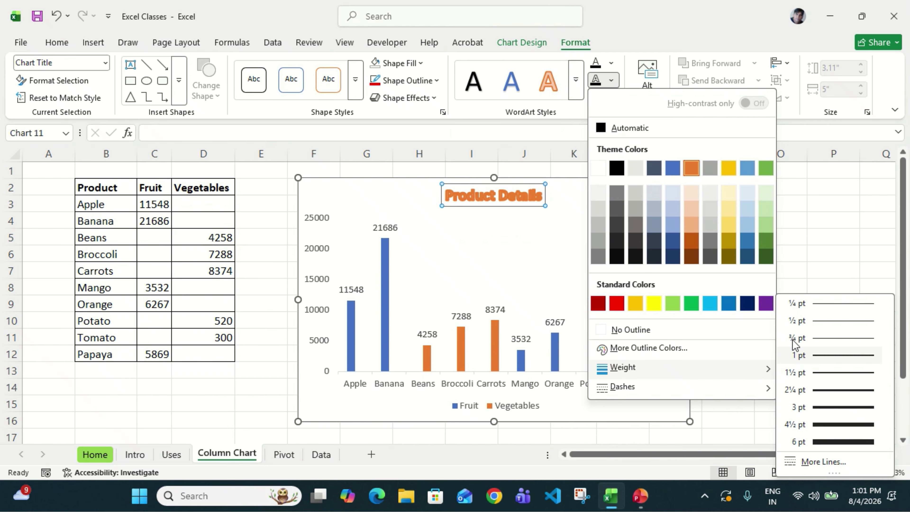
click(812, 305)
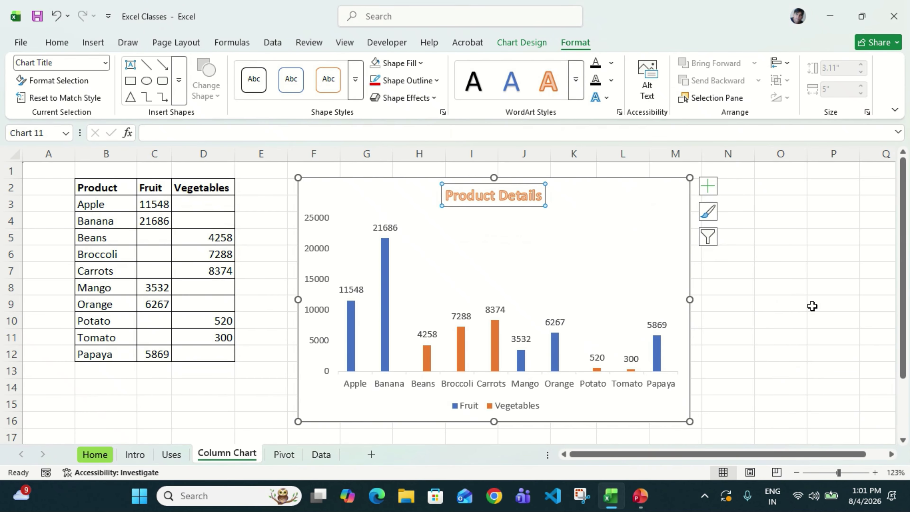
click(611, 64)
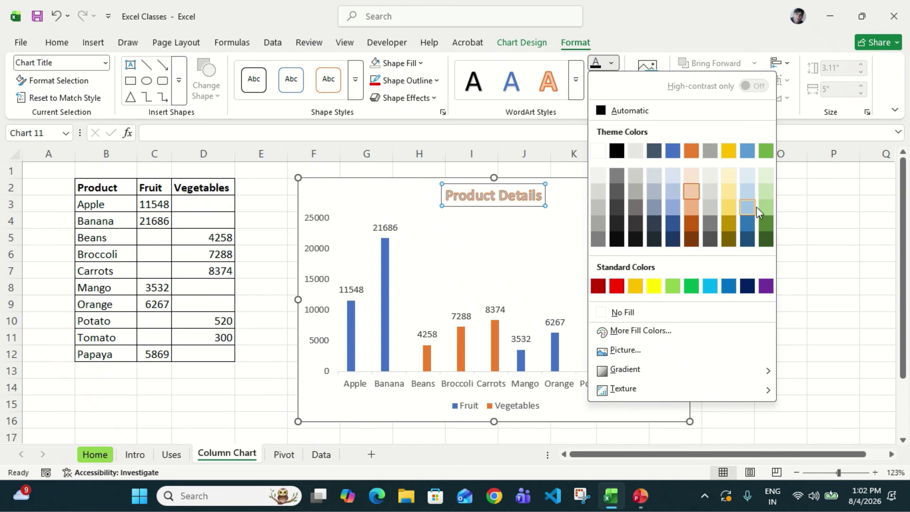
click(763, 210)
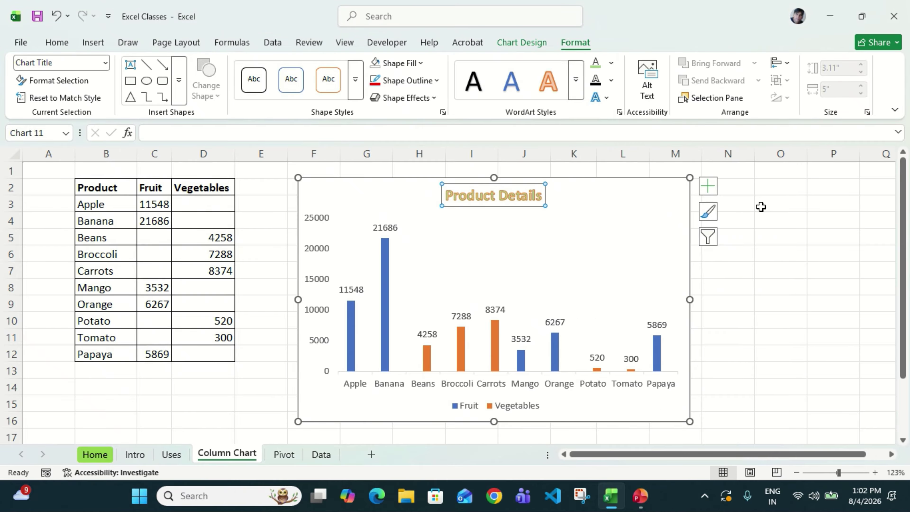
click(761, 206)
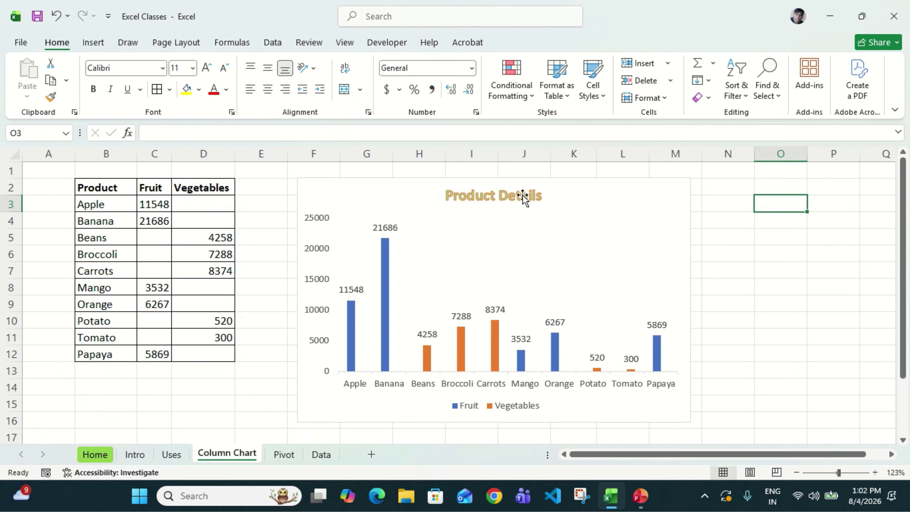
Preview the theme shape styles on the chart area without applying one
click(524, 195)
click(581, 184)
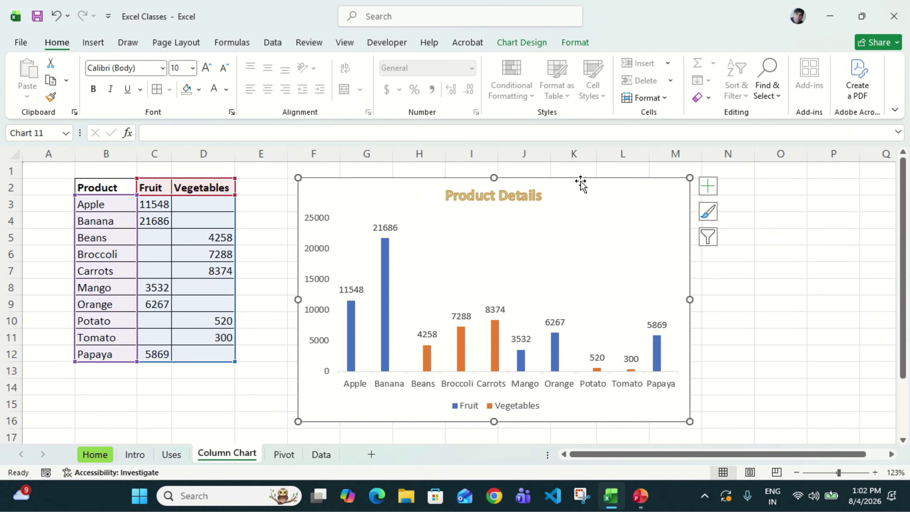
click(577, 42)
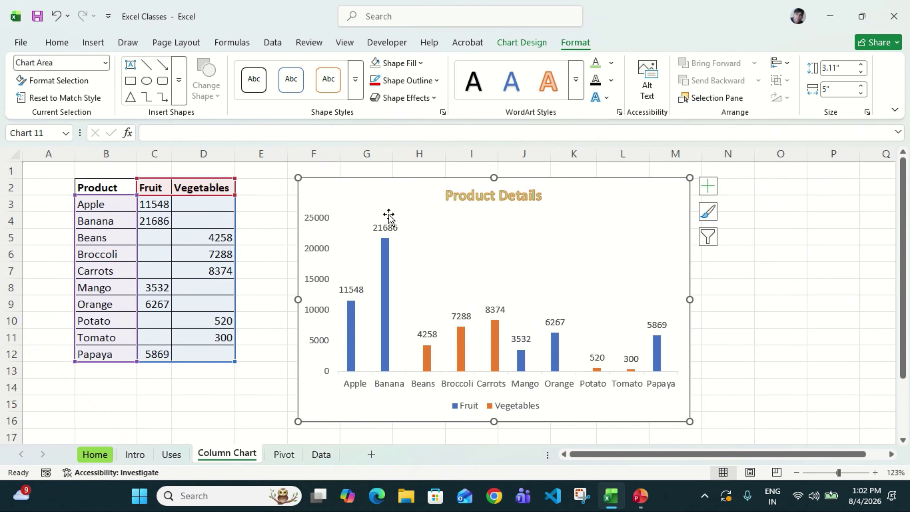
click(356, 80)
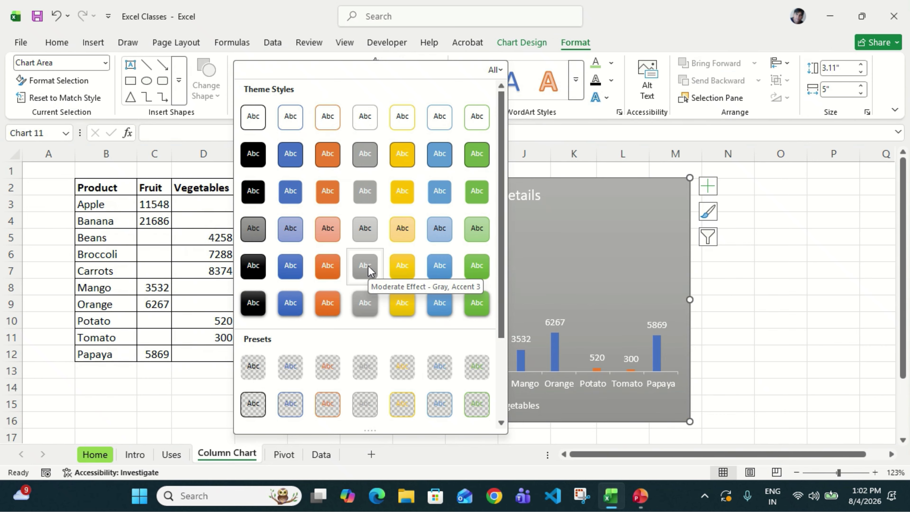
click(779, 343)
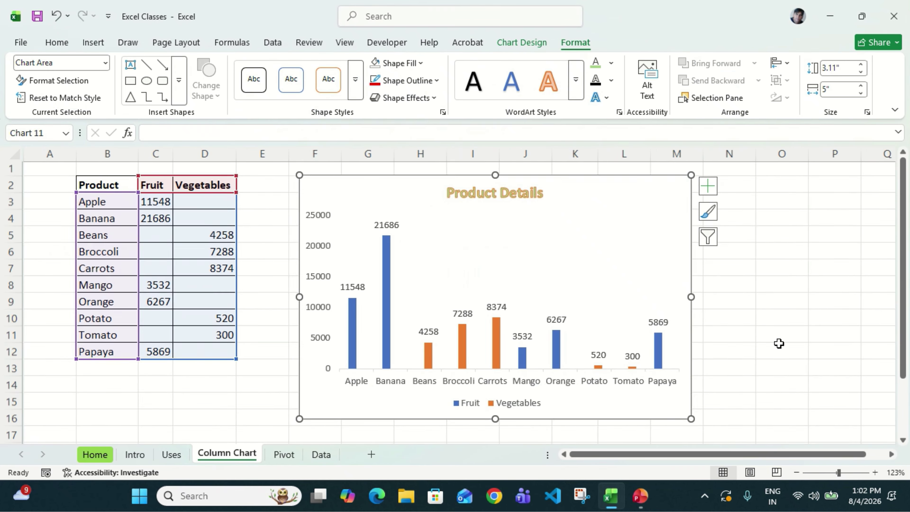
Move the chart away from the table, browse the shape styles, and move the chart back so it starts in column F
drag(514, 176, 685, 179)
click(360, 93)
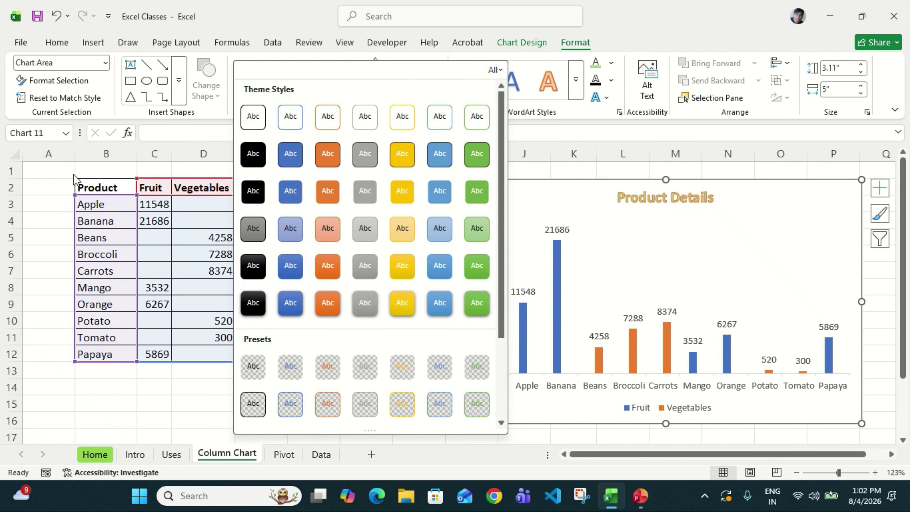
click(594, 183)
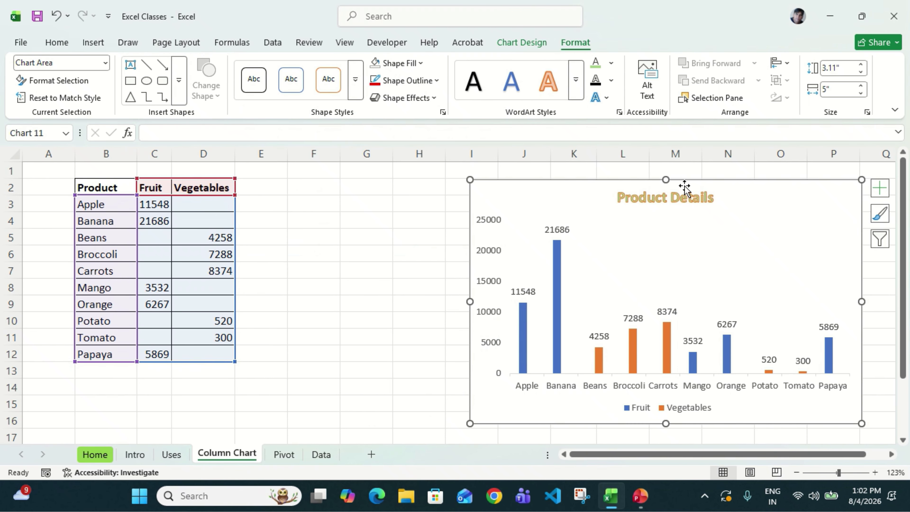
drag(686, 188, 544, 184)
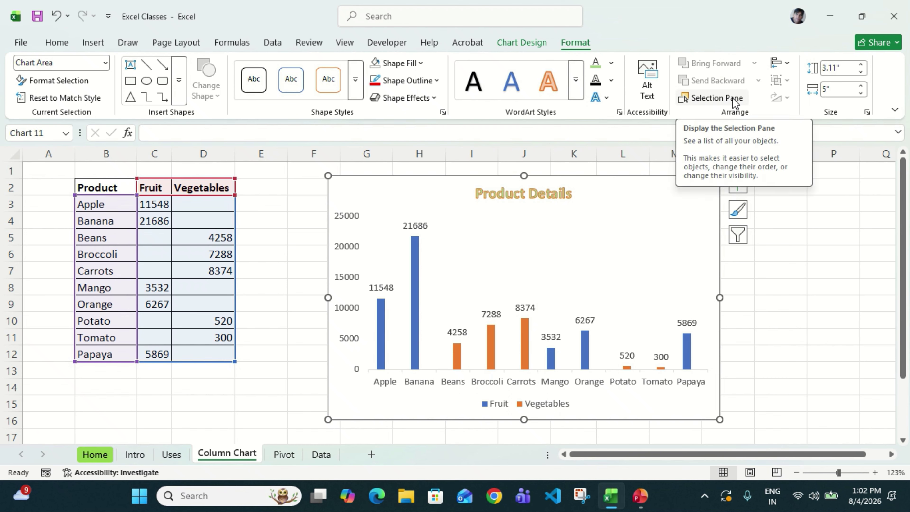
Check the alignment options available for the chart, and set the chart's height to 3 inches
click(778, 63)
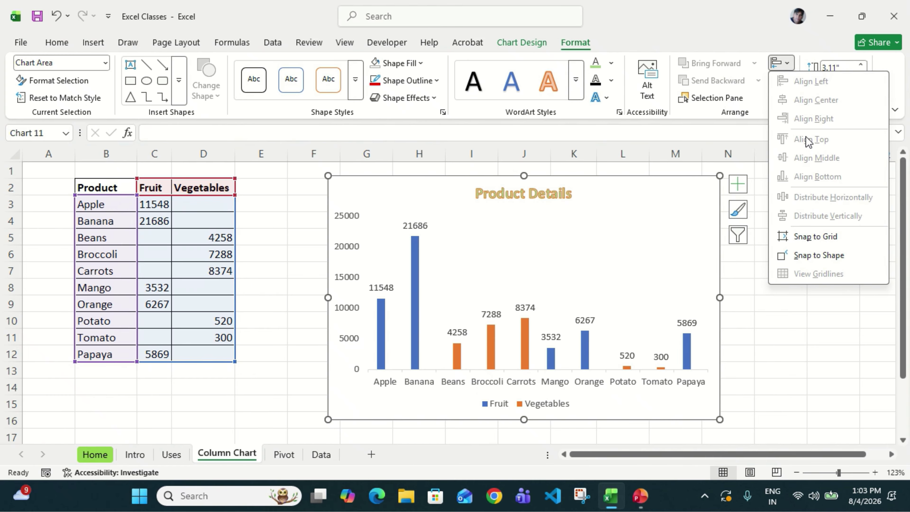
click(768, 288)
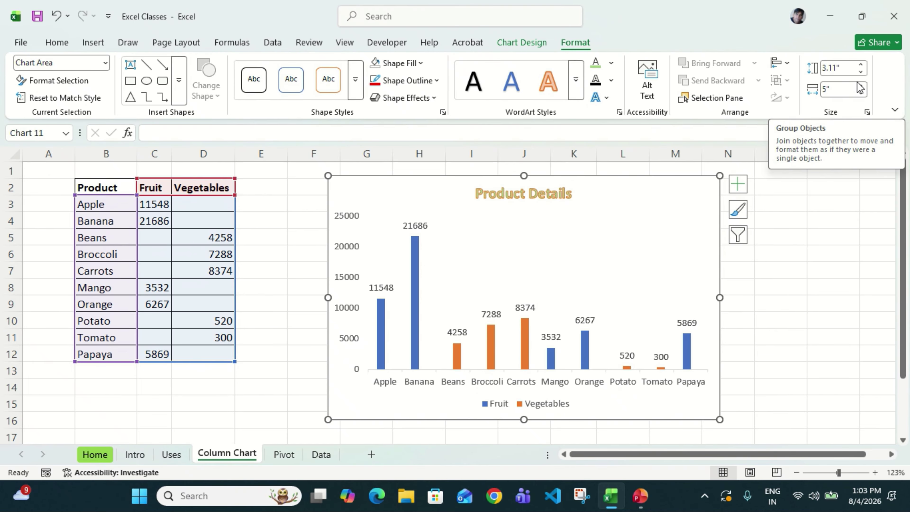
click(861, 72)
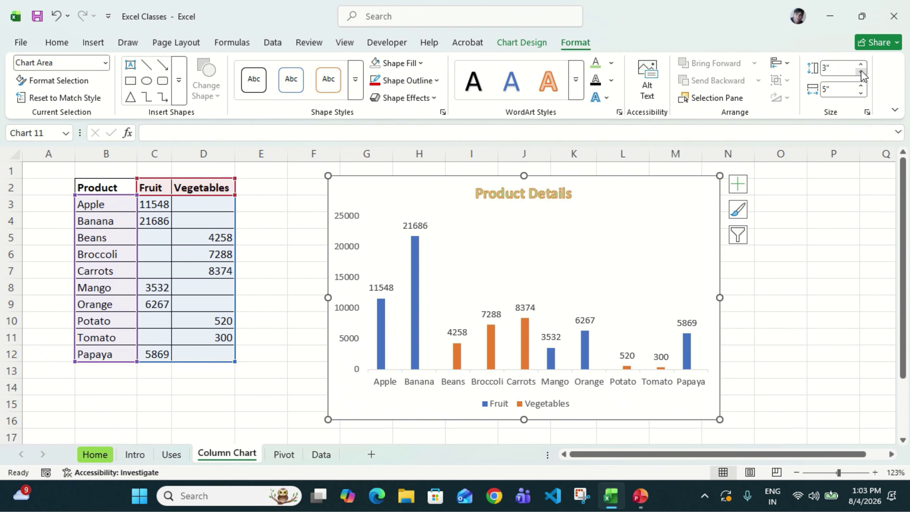
click(861, 72)
click(861, 72)
click(861, 72)
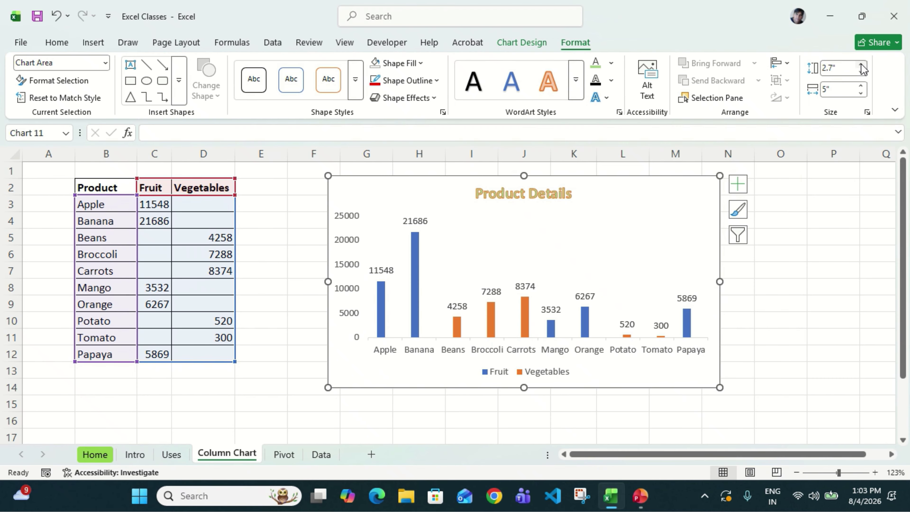
click(861, 64)
click(861, 64)
click(861, 64)
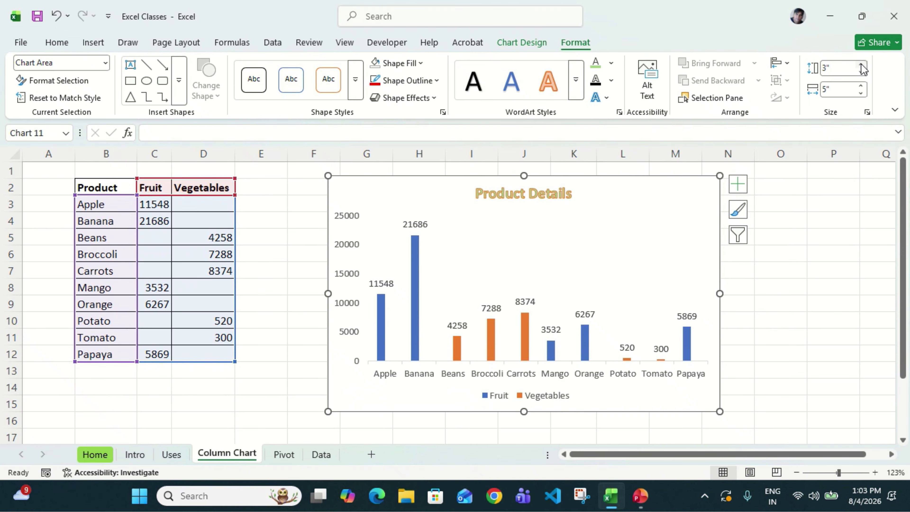
Set the chart's width to 5.9 inches and move the chart closer to the table, starting at the boundary of columns E and F
click(861, 87)
double_click(861, 87)
click(861, 86)
double_click(861, 87)
click(861, 87)
double_click(861, 87)
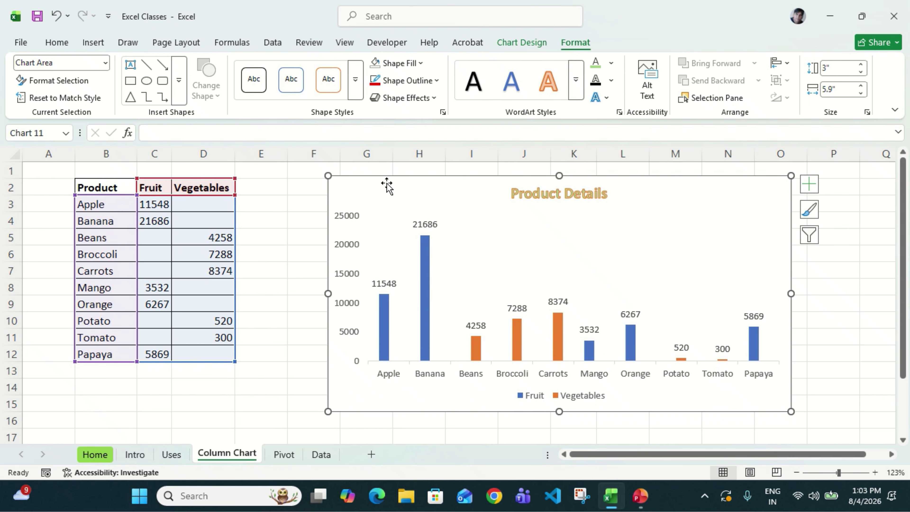
drag(385, 178, 341, 176)
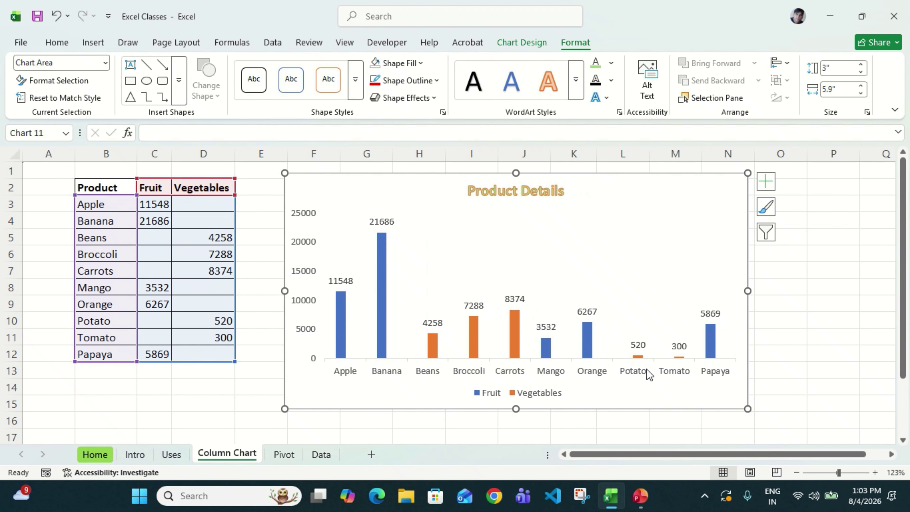
View the available commands for the Fruit data series without applying any, and select cell E9 outside the chart
right_click(379, 327)
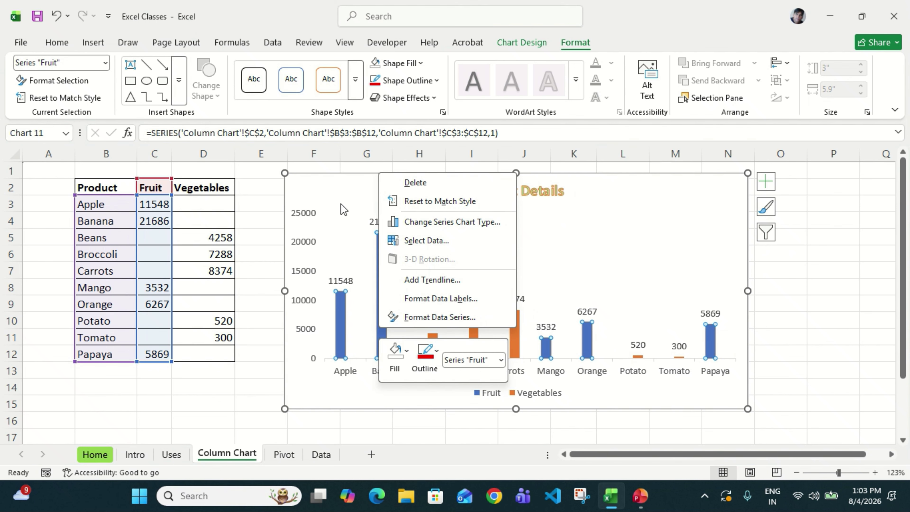
key(Escape)
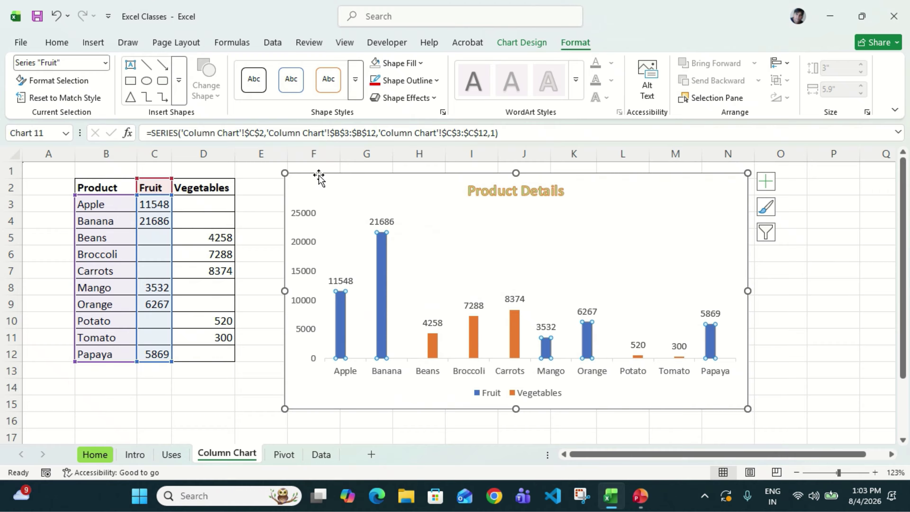
click(265, 304)
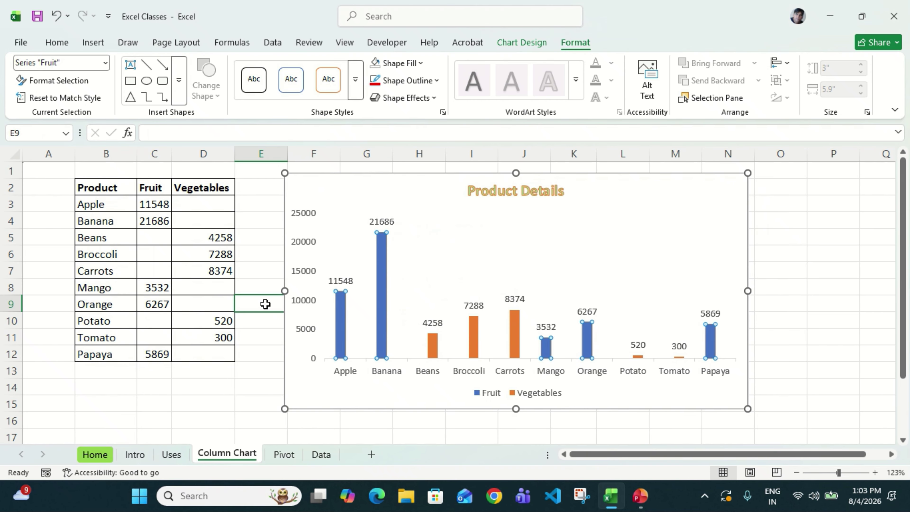